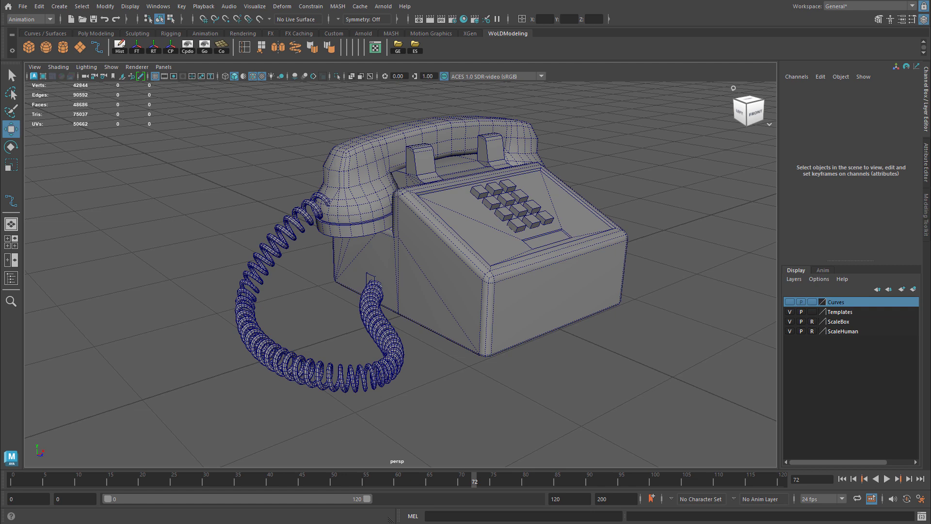
Check the Phone (3).jpg reference photo in the image viewer, return to the model and select the loose cord curve beside the phone.
{"action": "key", "text": "alt+Tab"}
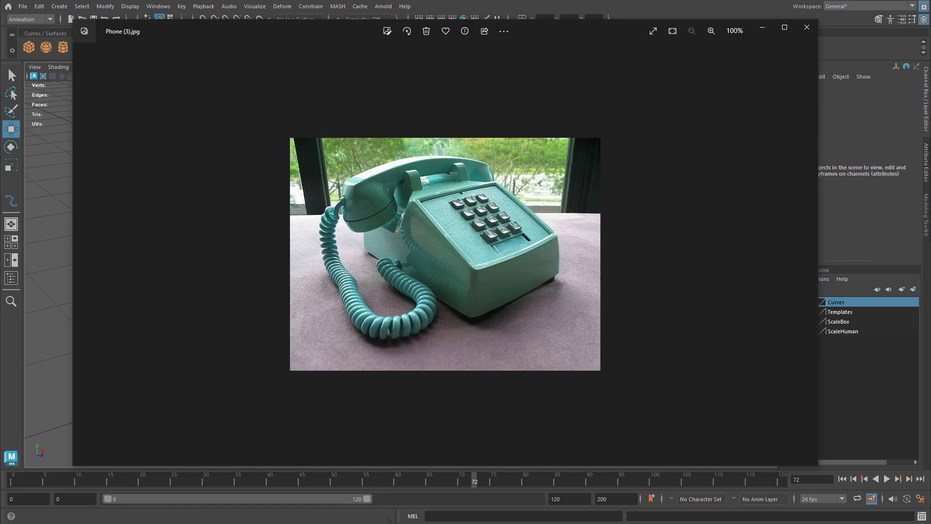
{"action": "key", "text": "alt+Tab"}
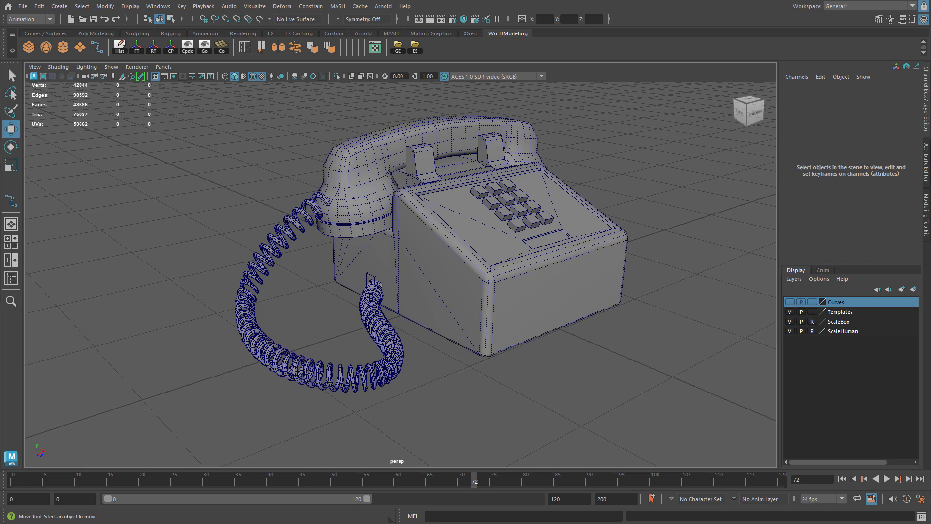
{"action": "right_click_drag", "start_coordinate": [463, 294], "coordinate": [285, 309], "text": "alt"}
{"action": "middle_click_drag", "start_coordinate": [285, 309], "coordinate": [449, 264], "text": "alt"}
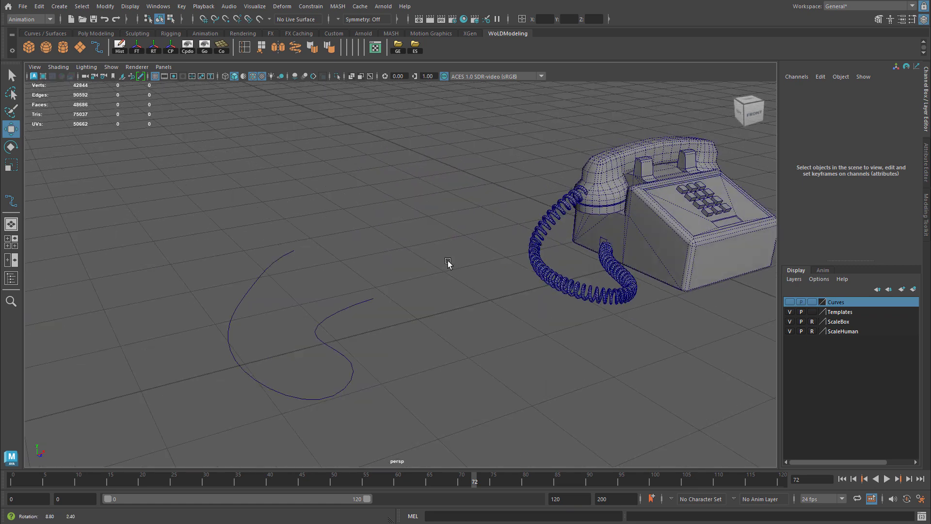
{"action": "left_click_drag", "start_coordinate": [449, 265], "coordinate": [407, 261], "text": "alt"}
{"action": "left_click_drag", "start_coordinate": [215, 217], "coordinate": [260, 263]}
{"action": "middle_click_drag", "start_coordinate": [260, 262], "coordinate": [424, 223], "text": "alt"}
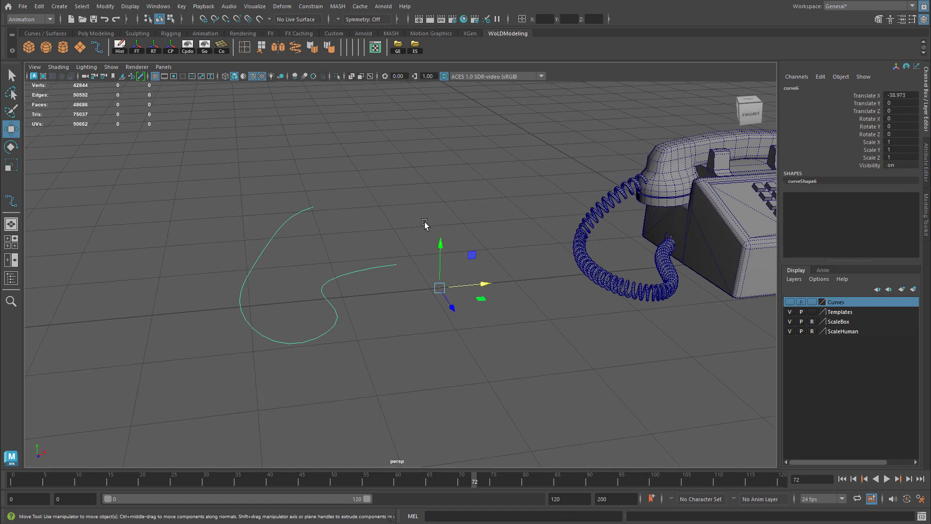
Create a polygon helix primitive between the loose curve and the phone and scale it up uniformly to about 4.77.
{"action": "left_click", "coordinate": [59, 6]}
{"action": "mouse_move", "coordinate": [121, 43]}
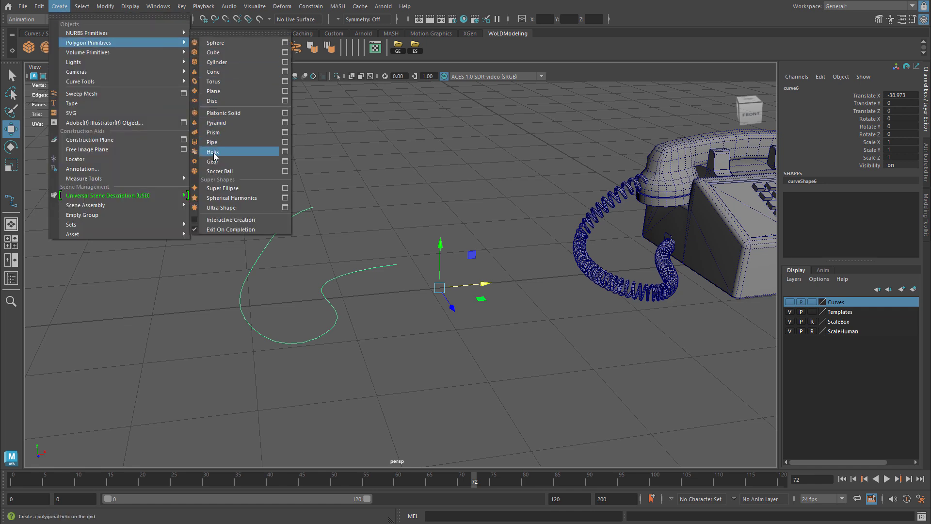
{"action": "left_click", "coordinate": [212, 152]}
{"action": "key", "text": "r"}
{"action": "left_click_drag", "start_coordinate": [639, 269], "coordinate": [537, 296]}
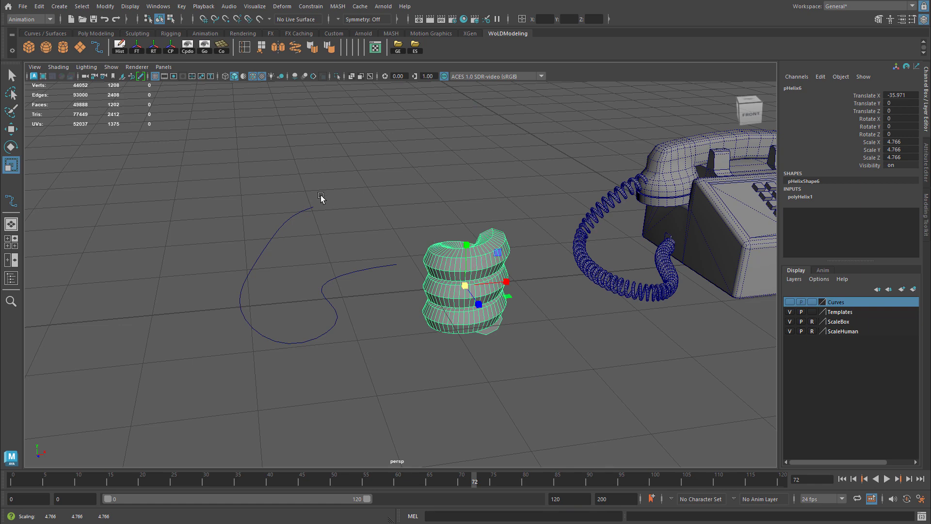
Compare the loose curve with the finished coiled cord attached to the phone by selecting each one.
{"action": "left_click", "coordinate": [311, 208]}
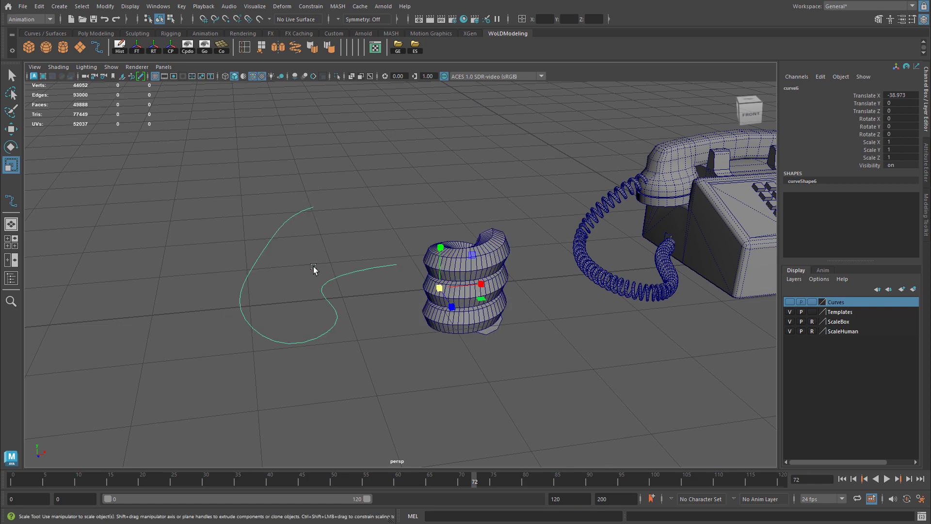
{"action": "left_click", "coordinate": [609, 219]}
{"action": "key", "text": "f"}
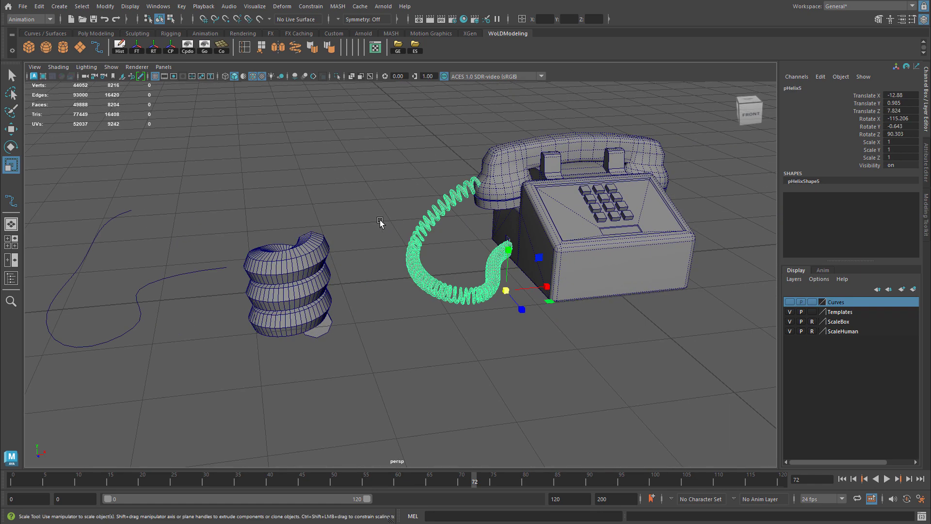
{"action": "left_click", "coordinate": [474, 216]}
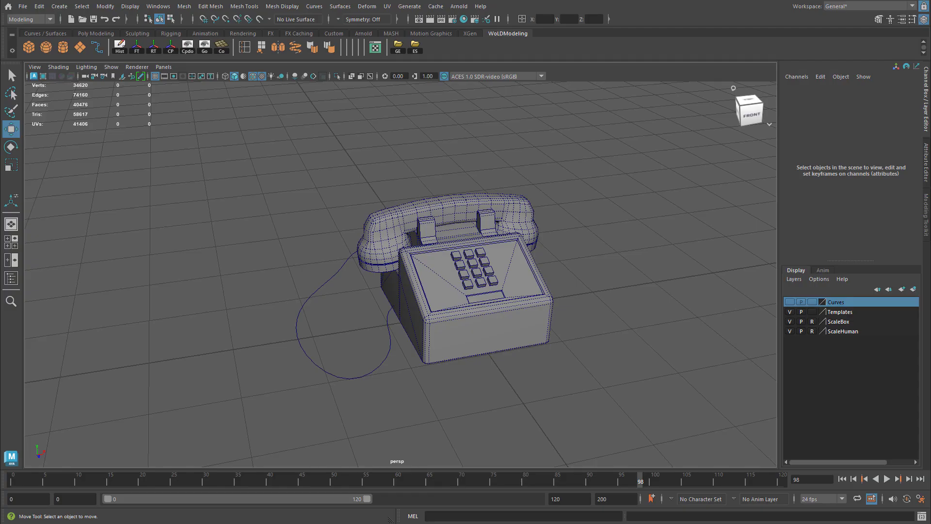
Draw an S-shaped seven-point curve with the EP Curve tool on the ground beside the phone, seen from above.
{"action": "left_click_drag", "start_coordinate": [274, 275], "coordinate": [333, 331]}
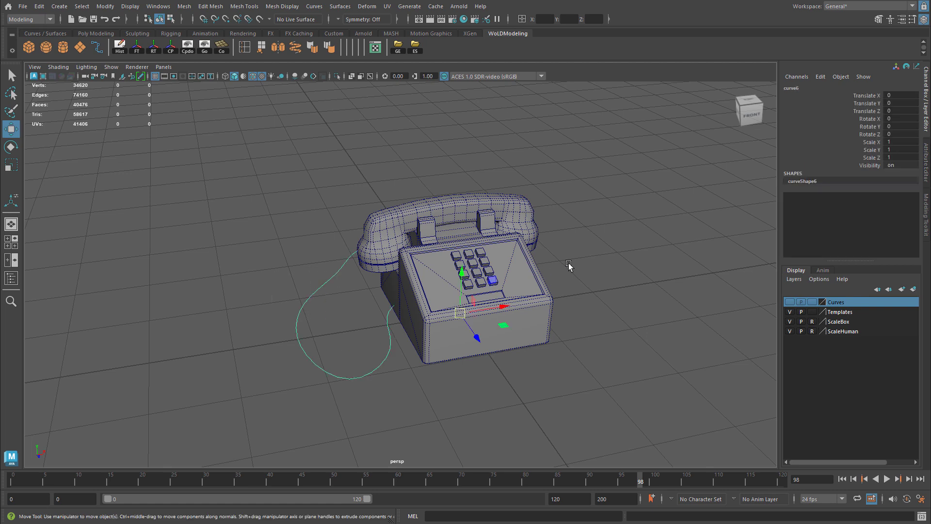
{"action": "left_click", "coordinate": [59, 7]}
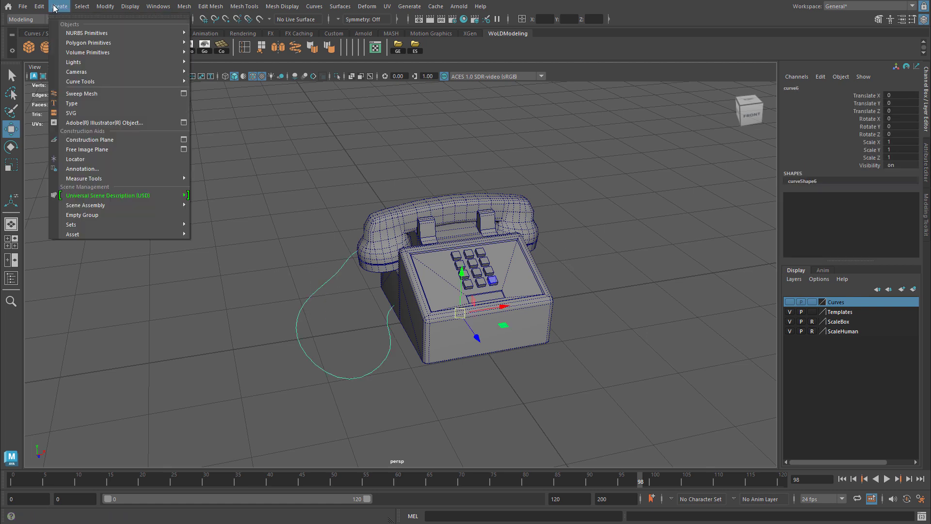
{"action": "mouse_move", "coordinate": [80, 84]}
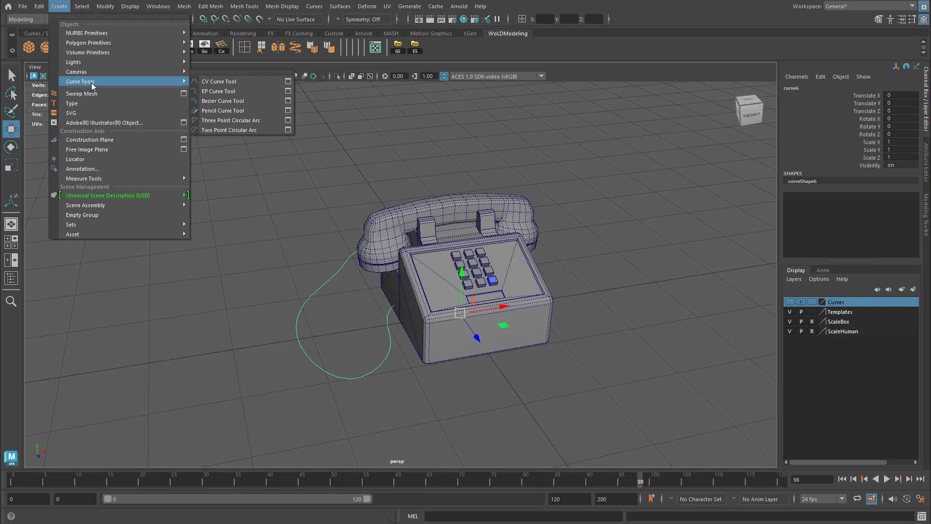
{"action": "left_click", "coordinate": [224, 92]}
{"action": "left_click_drag", "start_coordinate": [628, 269], "coordinate": [384, 270], "text": "alt"}
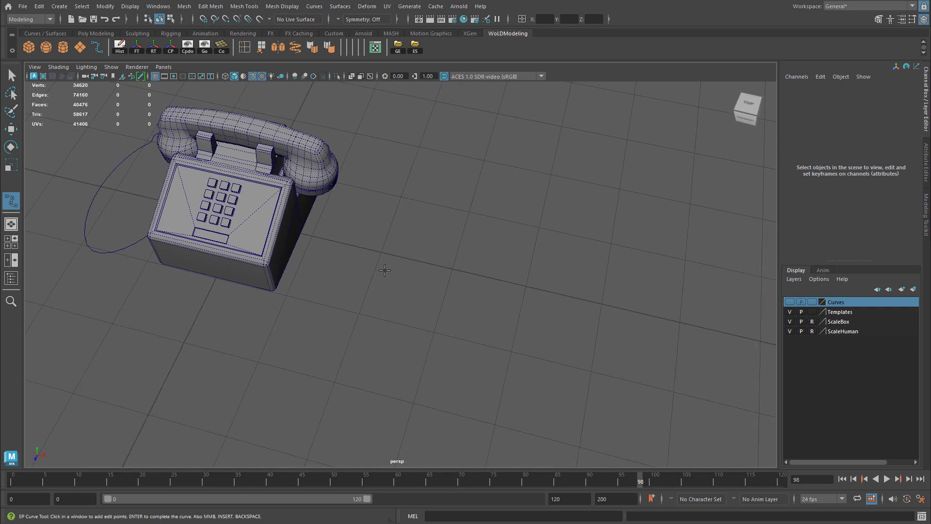
{"action": "left_click_drag", "start_coordinate": [356, 202], "coordinate": [383, 223], "text": "alt"}
{"action": "left_click", "coordinate": [346, 191]}
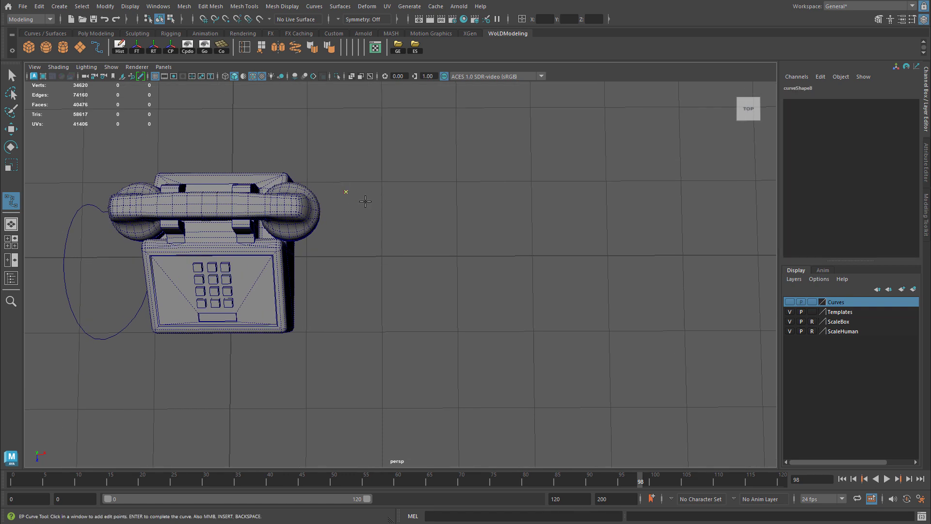
{"action": "left_click", "coordinate": [428, 188]}
{"action": "left_click", "coordinate": [452, 265]}
{"action": "left_click", "coordinate": [365, 357]}
{"action": "left_click", "coordinate": [428, 396]}
{"action": "left_click", "coordinate": [316, 361]}
{"action": "left_click", "coordinate": [306, 436]}
{"action": "key", "text": "Return"}
{"action": "key", "text": "w"}
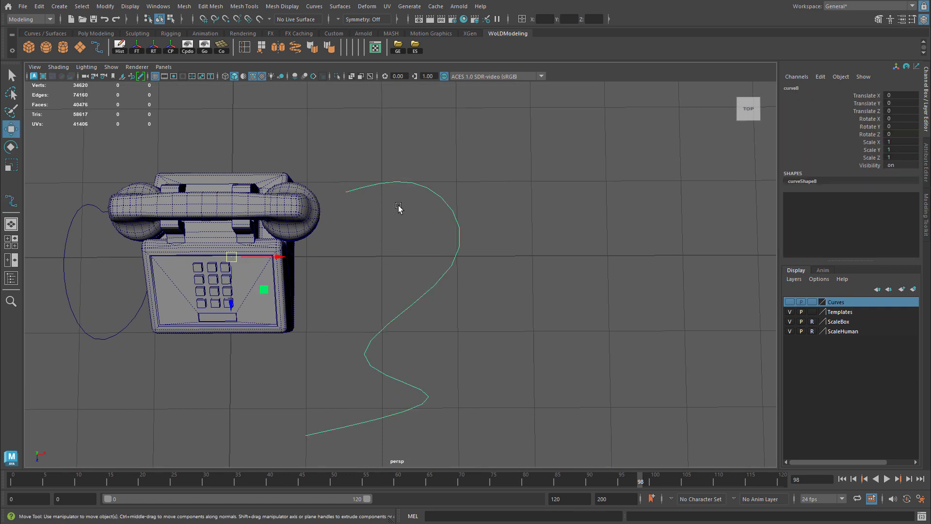
Show the new curve's control vertices and raise its starting vertex to about the handset's height.
{"action": "right_click", "coordinate": [395, 209]}
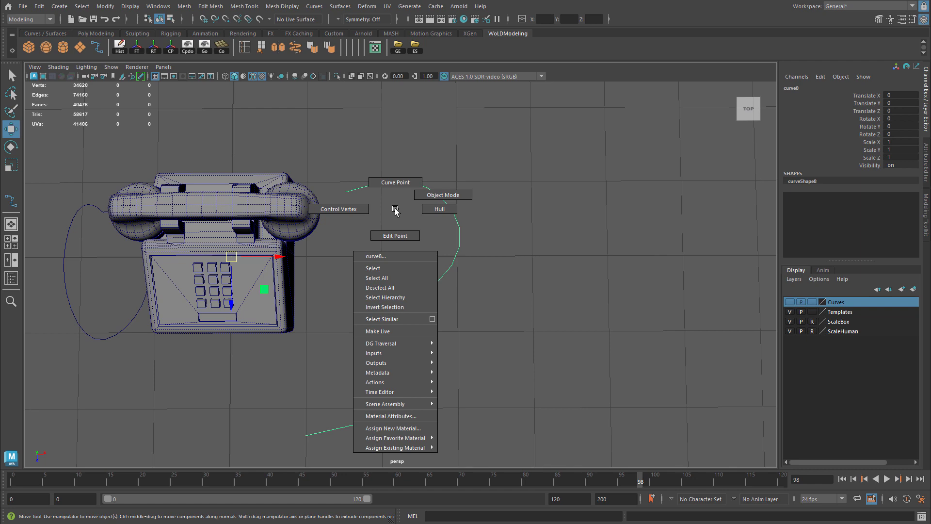
{"action": "right_click_drag", "start_coordinate": [395, 209], "coordinate": [359, 216]}
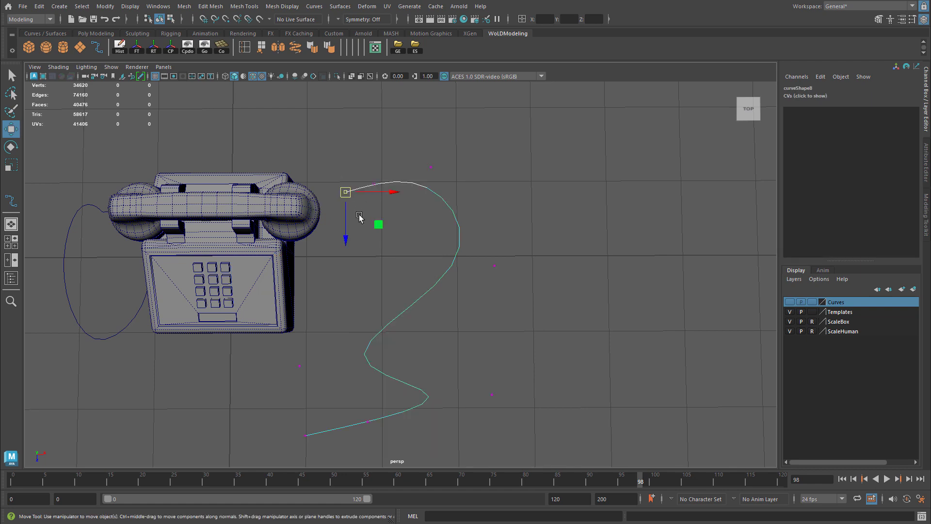
{"action": "left_click_drag", "start_coordinate": [359, 216], "coordinate": [364, 161], "text": "alt"}
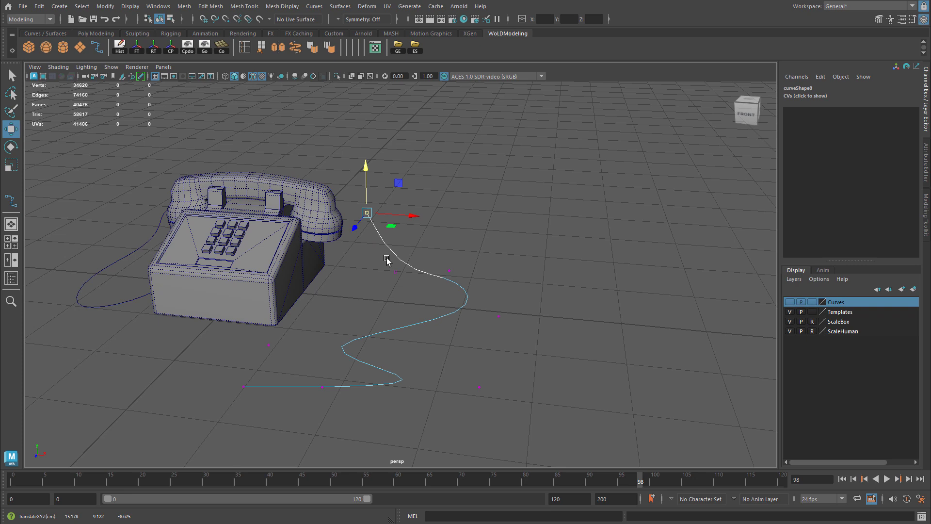
{"action": "left_click_drag", "start_coordinate": [386, 258], "coordinate": [469, 238]}
{"action": "key", "text": "ctrl+z"}
{"action": "left_click_drag", "start_coordinate": [476, 280], "coordinate": [444, 225]}
{"action": "left_click_drag", "start_coordinate": [374, 262], "coordinate": [382, 282], "text": "alt"}
{"action": "left_click_drag", "start_coordinate": [350, 368], "coordinate": [365, 394]}
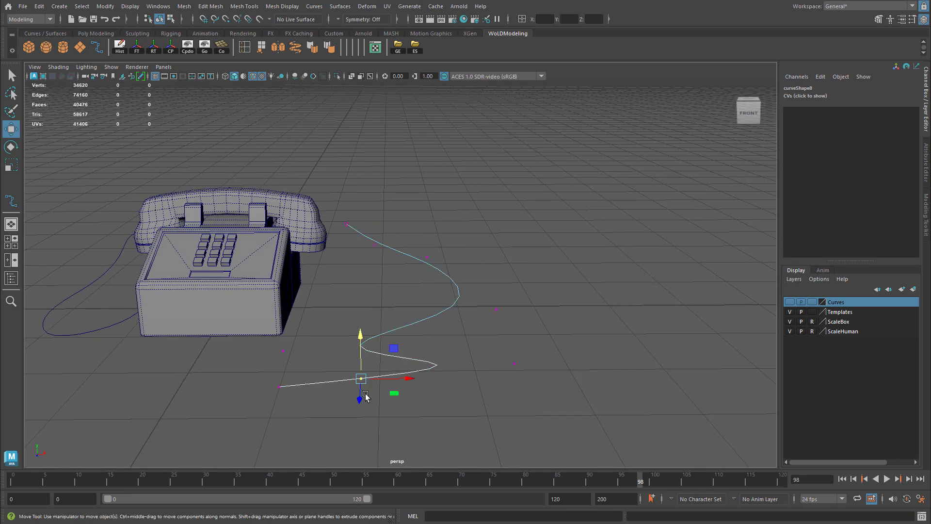
Select the existing cord curve and examine its path from the handset to the side of the phone base.
{"action": "left_click_drag", "start_coordinate": [249, 280], "coordinate": [395, 264], "text": "alt"}
{"action": "left_click", "coordinate": [470, 291]}
{"action": "key", "text": "f"}
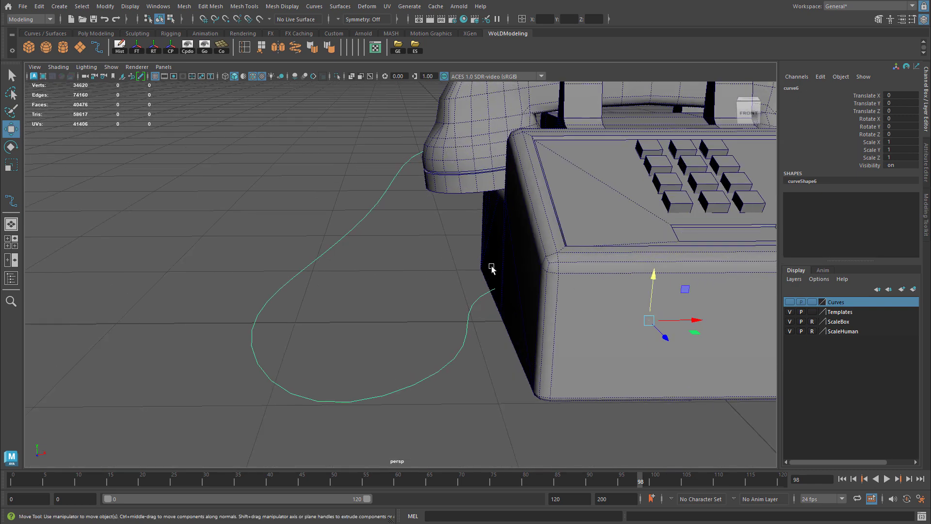
{"action": "left_click_drag", "start_coordinate": [492, 267], "coordinate": [568, 237], "text": "alt"}
{"action": "right_click_drag", "start_coordinate": [567, 237], "coordinate": [488, 264], "text": "alt"}
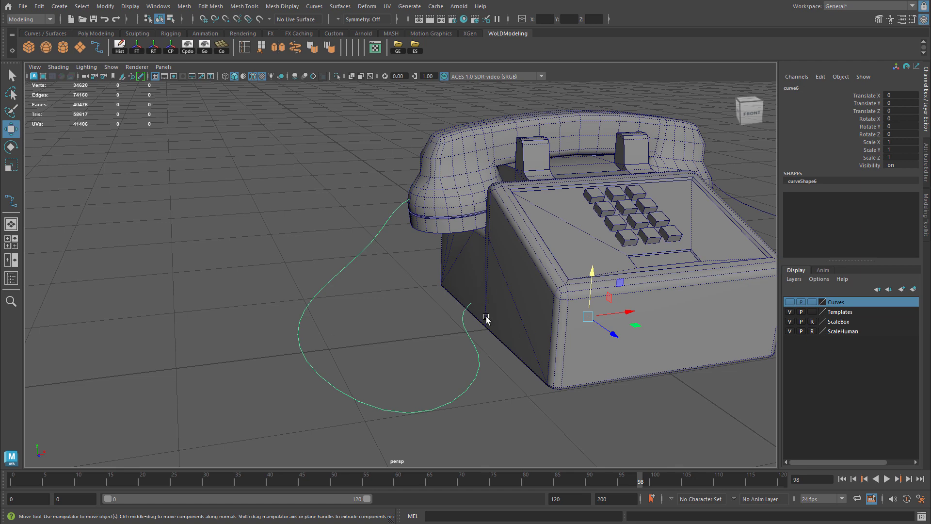
Delete the S-shaped example curve drawn beside the phone.
{"action": "right_click_drag", "start_coordinate": [677, 298], "coordinate": [471, 284], "text": "alt"}
{"action": "middle_click_drag", "start_coordinate": [640, 287], "coordinate": [376, 289], "text": "alt"}
{"action": "left_click", "coordinate": [435, 293]}
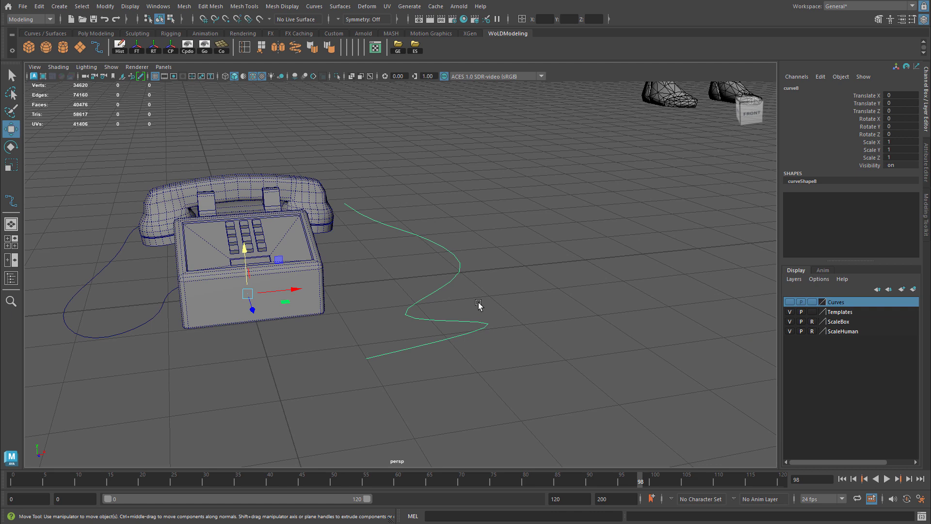
{"action": "key", "text": "Delete"}
{"action": "middle_click_drag", "start_coordinate": [478, 304], "coordinate": [647, 347], "text": "alt"}
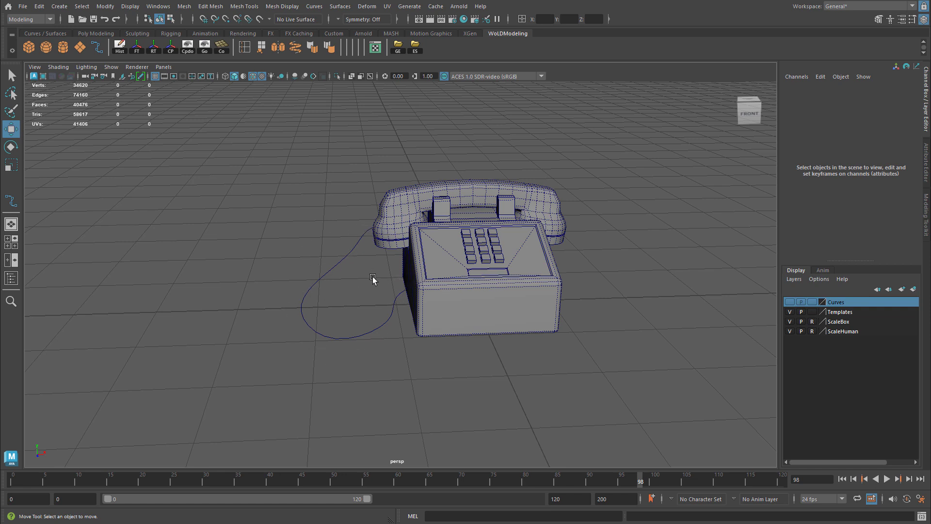
Create a polygon helix and move it beside the cord curve, to about X -25.2 and Y 4.6.
{"action": "middle_click_drag", "start_coordinate": [372, 279], "coordinate": [436, 260], "text": "alt"}
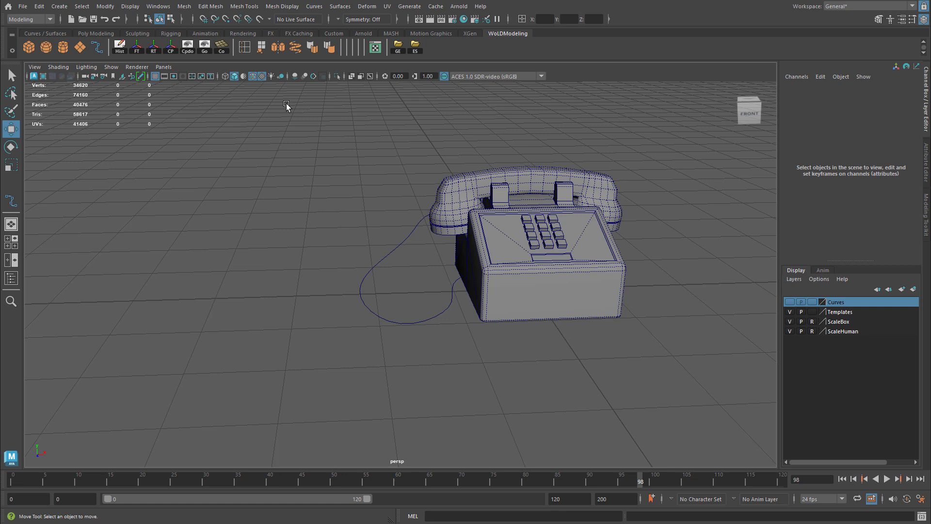
{"action": "left_click", "coordinate": [59, 6]}
{"action": "mouse_move", "coordinate": [80, 45]}
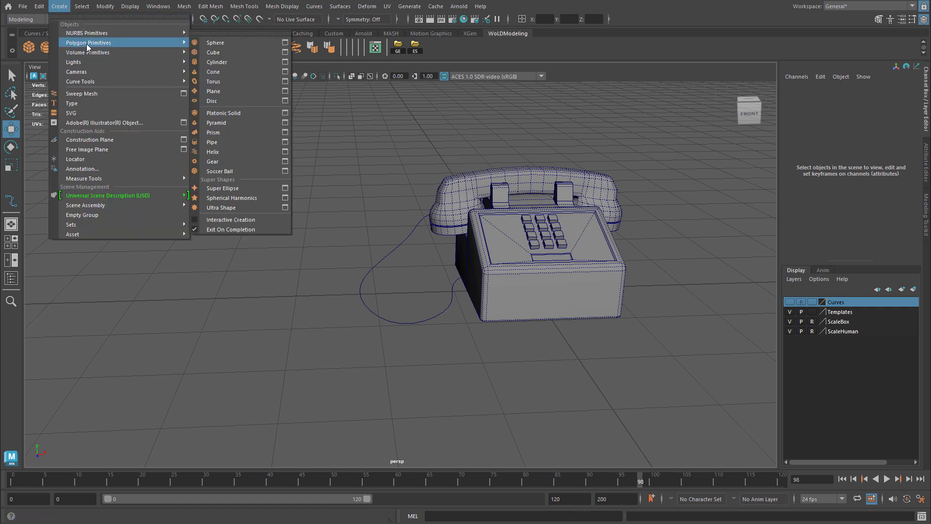
{"action": "left_click", "coordinate": [231, 152]}
{"action": "left_click_drag", "start_coordinate": [576, 288], "coordinate": [378, 286]}
{"action": "left_click_drag", "start_coordinate": [332, 262], "coordinate": [329, 227]}
{"action": "right_click_drag", "start_coordinate": [368, 243], "coordinate": [434, 262], "text": "alt"}
{"action": "middle_click_drag", "start_coordinate": [435, 262], "coordinate": [400, 250], "text": "alt"}
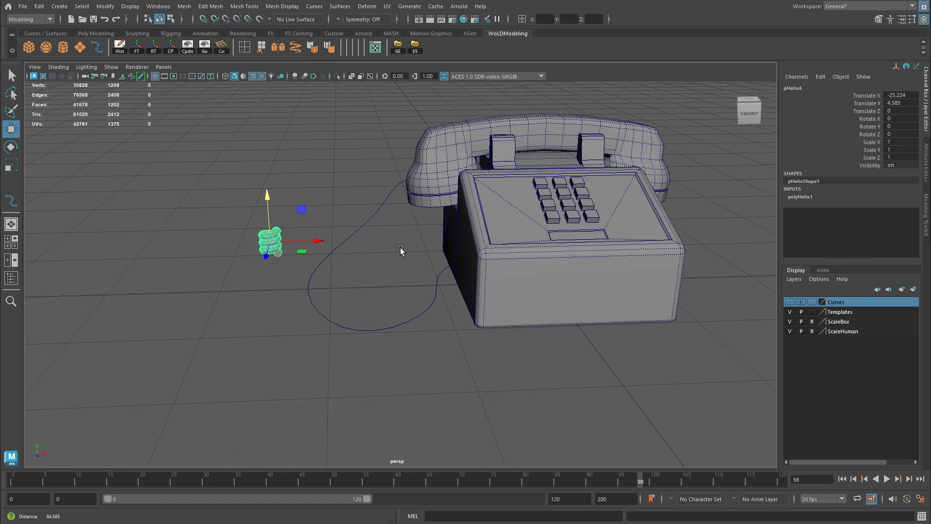
Expand the helix's polyHelix1 construction settings and raise the helix to about Y 10.2.
{"action": "scroll", "coordinate": [401, 250], "scroll_direction": "up", "scroll_amount": 4}
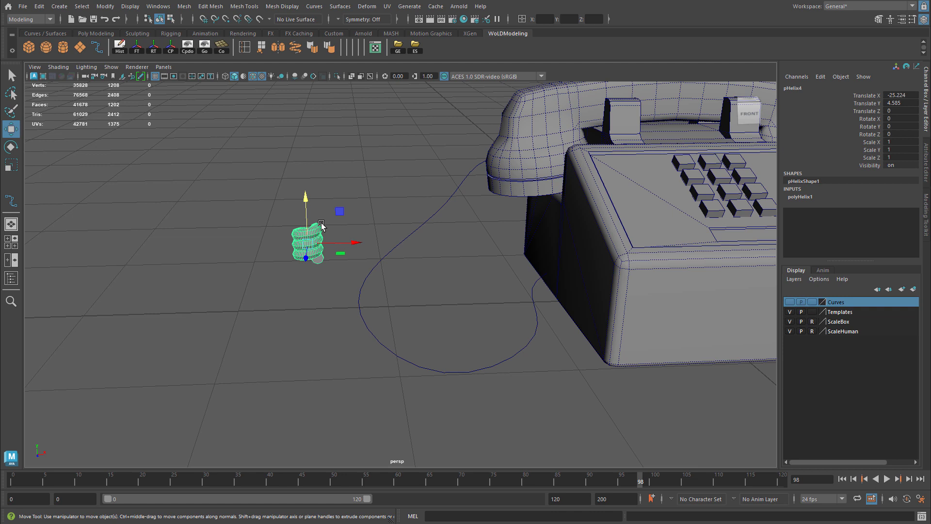
{"action": "left_click", "coordinate": [826, 196]}
{"action": "scroll", "coordinate": [853, 214], "scroll_direction": "down", "scroll_amount": 2}
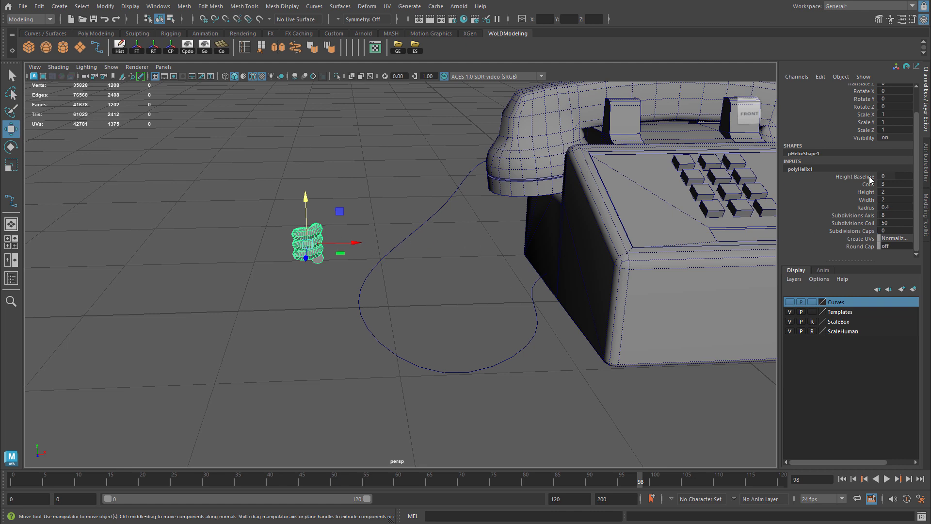
{"action": "middle_click_drag", "start_coordinate": [691, 245], "coordinate": [642, 239], "text": "alt"}
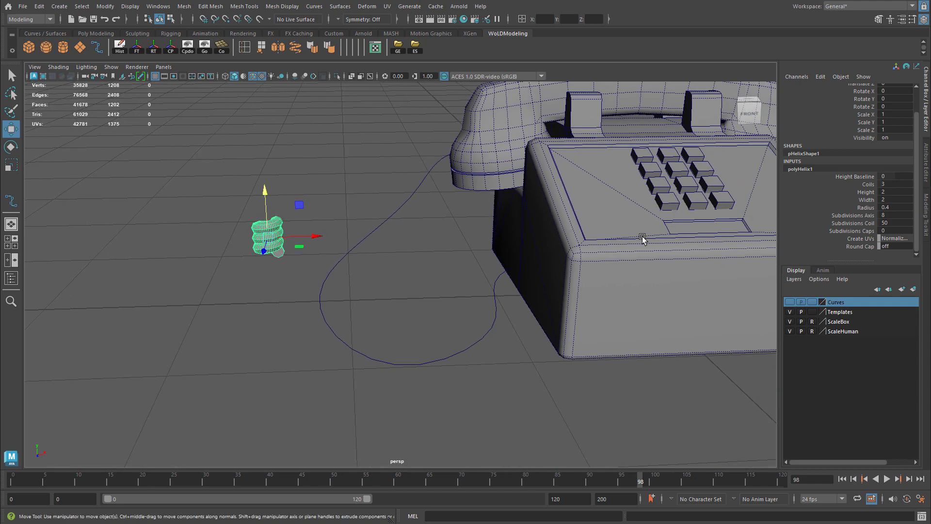
{"action": "right_click_drag", "start_coordinate": [624, 235], "coordinate": [320, 245], "text": "alt"}
{"action": "left_click_drag", "start_coordinate": [342, 223], "coordinate": [343, 180]}
{"action": "right_click_drag", "start_coordinate": [342, 180], "coordinate": [405, 222], "text": "alt"}
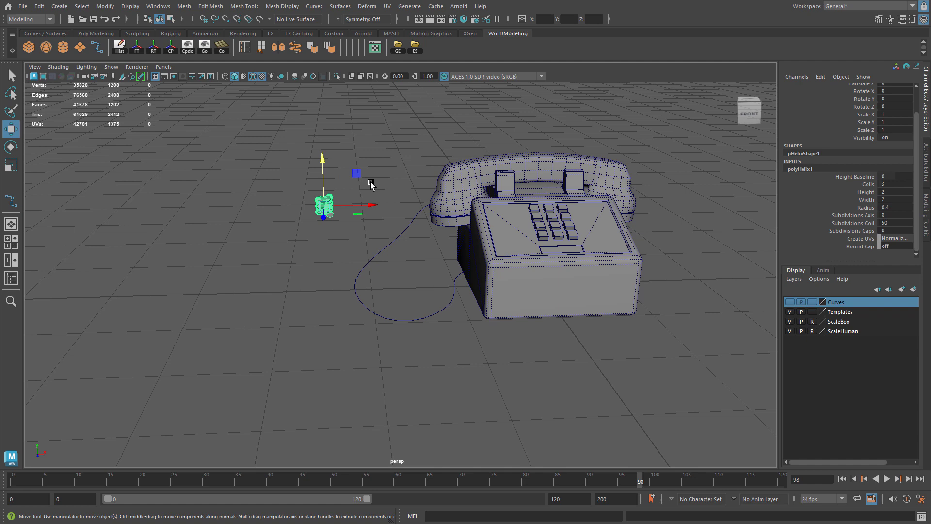
Identify the cord curve, then reselect the helix, expand its polyHelix1 settings and shift it to about X -21.7.
{"action": "middle_click_drag", "start_coordinate": [502, 245], "coordinate": [439, 245], "text": "alt"}
{"action": "right_click_drag", "start_coordinate": [439, 245], "coordinate": [463, 246], "text": "alt"}
{"action": "left_click", "coordinate": [345, 235]}
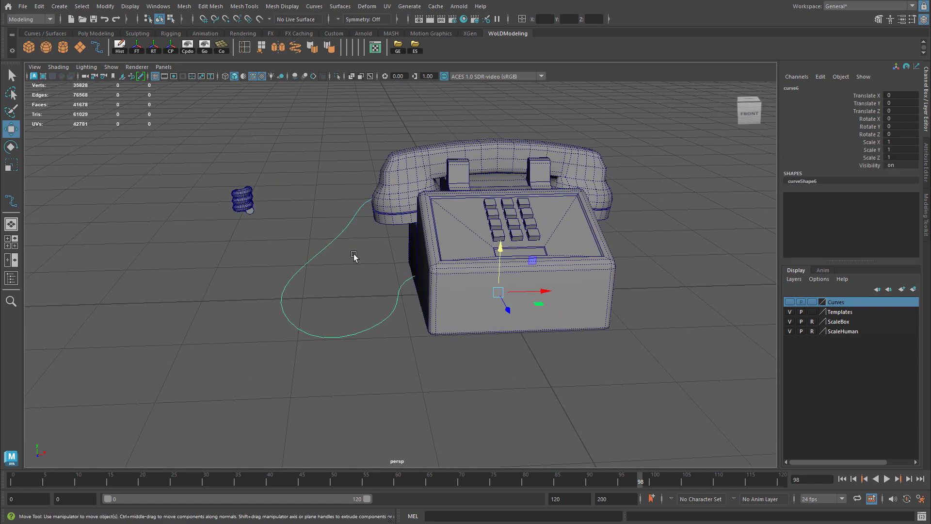
{"action": "left_click_drag", "start_coordinate": [230, 182], "coordinate": [270, 214]}
{"action": "left_click", "coordinate": [837, 197]}
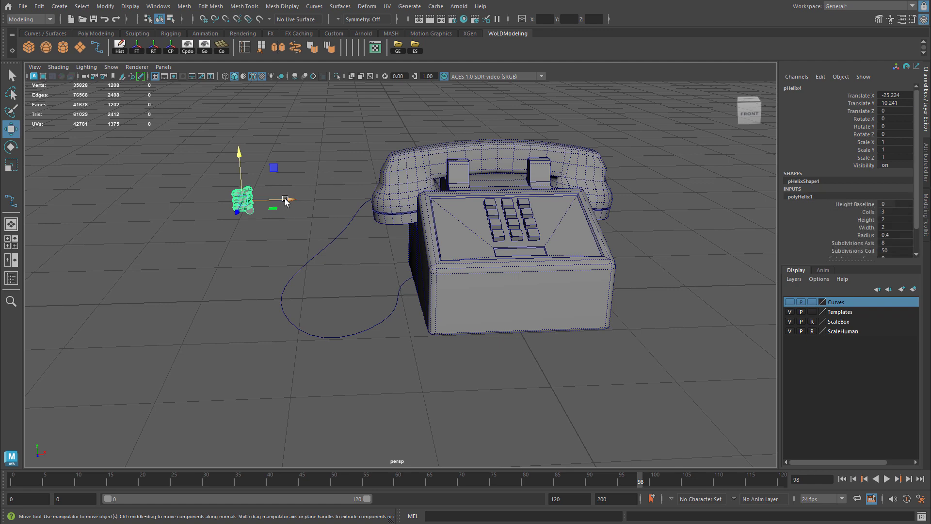
{"action": "left_click_drag", "start_coordinate": [287, 201], "coordinate": [314, 200]}
Set the helix's number of coils to 20.
{"action": "right_click_drag", "start_coordinate": [322, 208], "coordinate": [424, 232], "text": "alt"}
{"action": "middle_click_drag", "start_coordinate": [424, 232], "coordinate": [442, 257], "text": "alt"}
{"action": "right_click_drag", "start_coordinate": [442, 260], "coordinate": [357, 235], "text": "alt"}
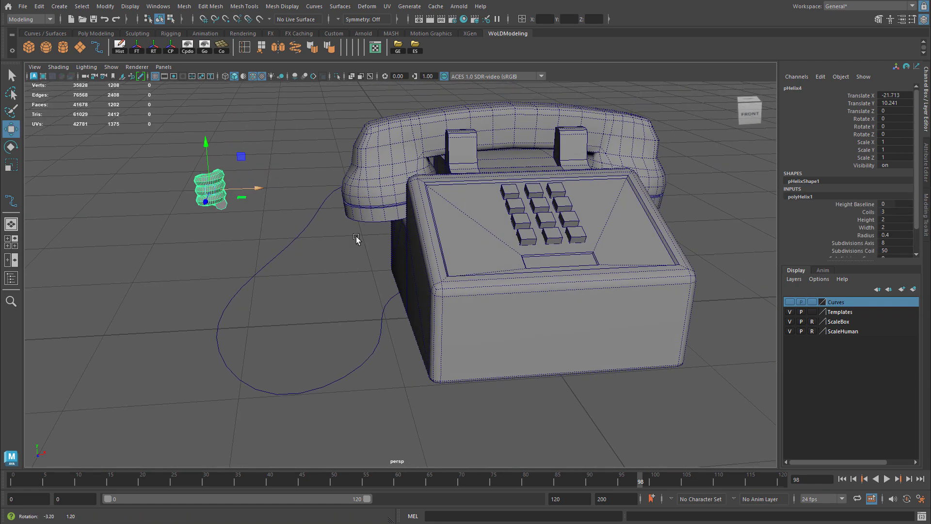
{"action": "double_click", "coordinate": [895, 211]}
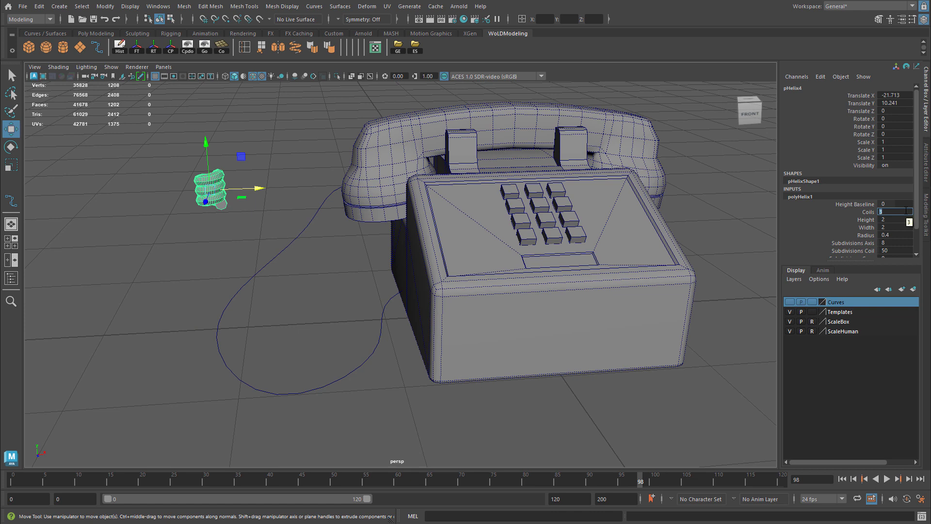
{"action": "type", "text": "20"}
{"action": "key", "text": "Return"}
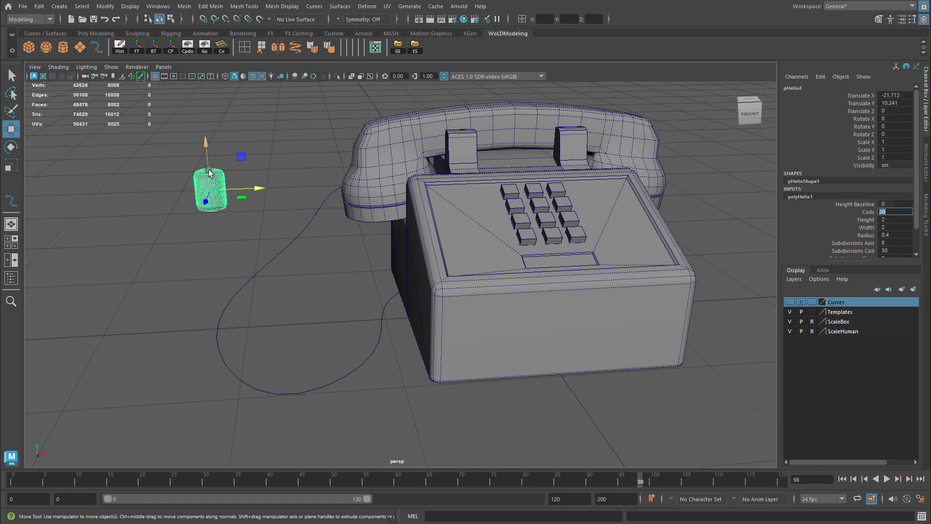
Set the helix's height to 100 so it stretches into a long coil.
{"action": "double_click", "coordinate": [899, 221]}
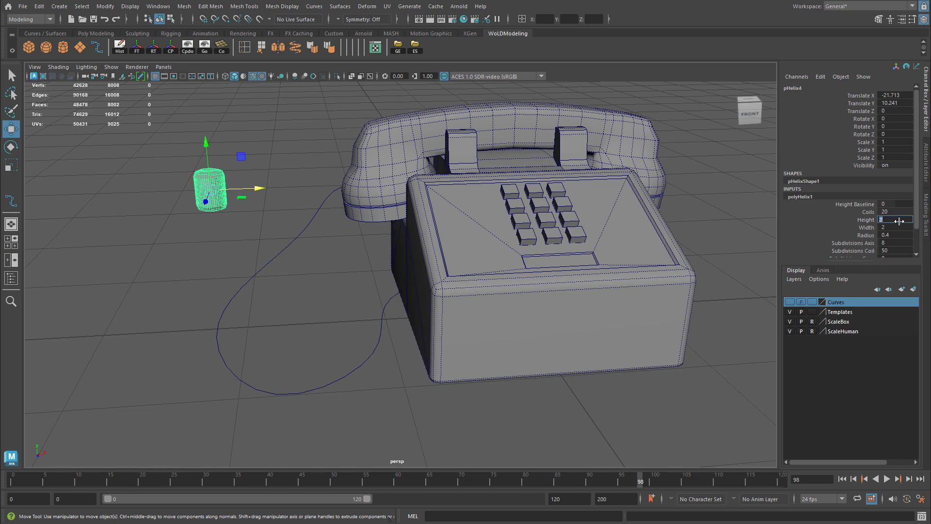
{"action": "type", "text": "100"}
{"action": "key", "text": "Return"}
{"action": "scroll", "coordinate": [104, 202], "scroll_direction": "down", "scroll_amount": 10}
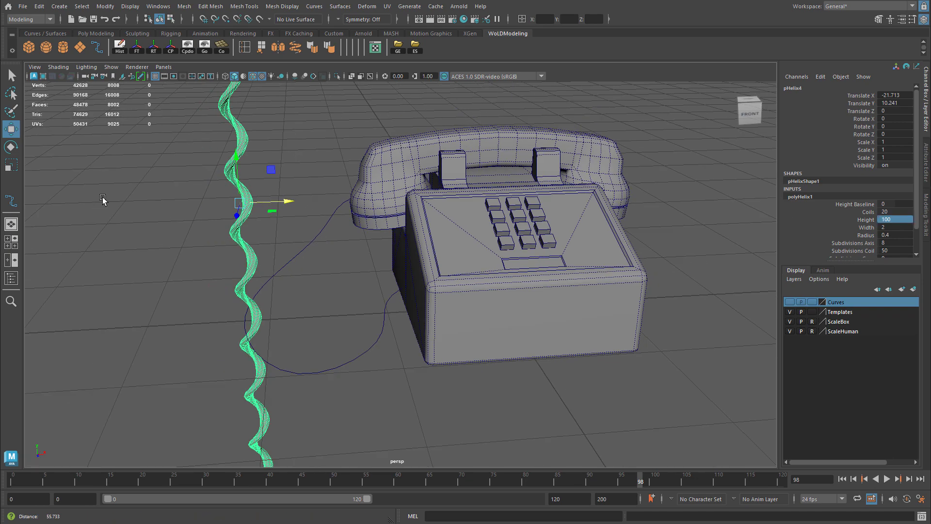
{"action": "scroll", "coordinate": [184, 179], "scroll_direction": "up", "scroll_amount": 5}
{"action": "left_click_drag", "start_coordinate": [336, 158], "coordinate": [352, 173], "text": "alt"}
{"action": "scroll", "coordinate": [259, 229], "scroll_direction": "up", "scroll_amount": 1}
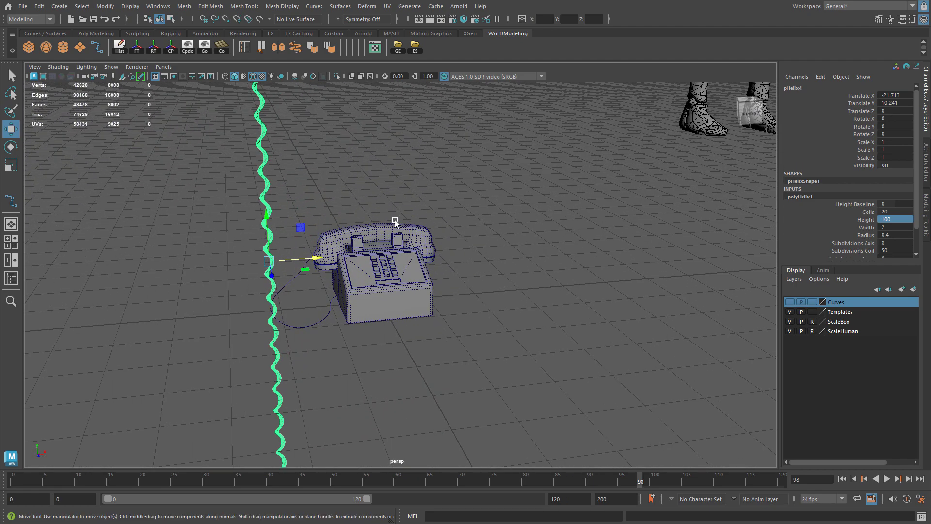
{"action": "left_click_drag", "start_coordinate": [396, 223], "coordinate": [457, 330], "text": "alt"}
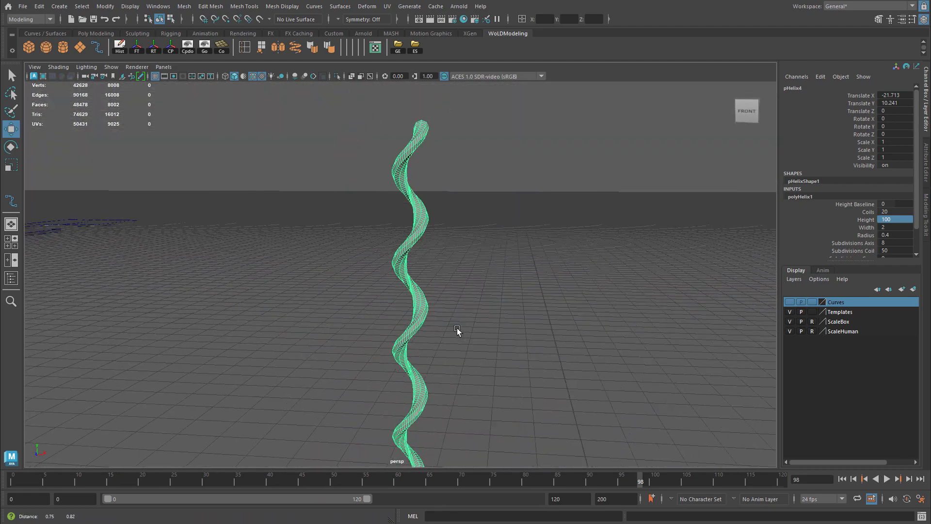
Try a helix width of 1, and return the width to 2.
{"action": "left_click", "coordinate": [903, 226]}
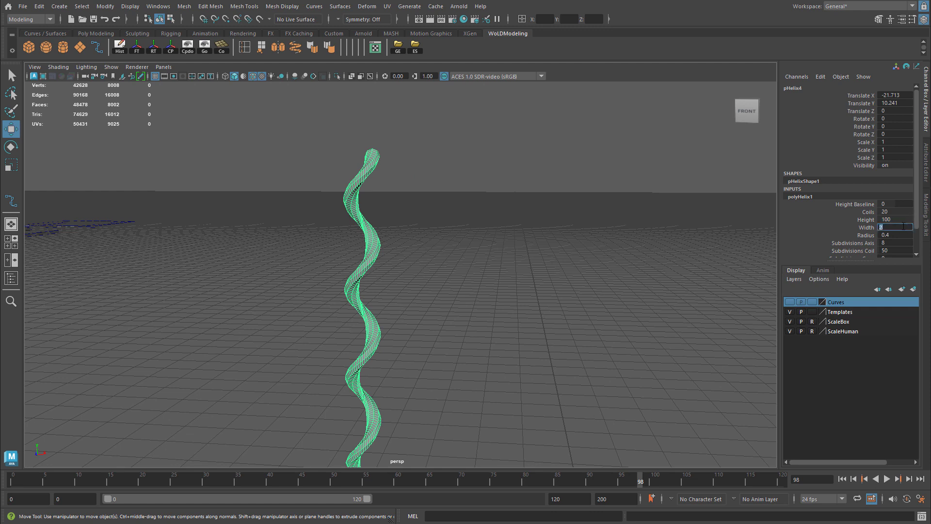
{"action": "type", "text": "1"}
{"action": "key", "text": "Return"}
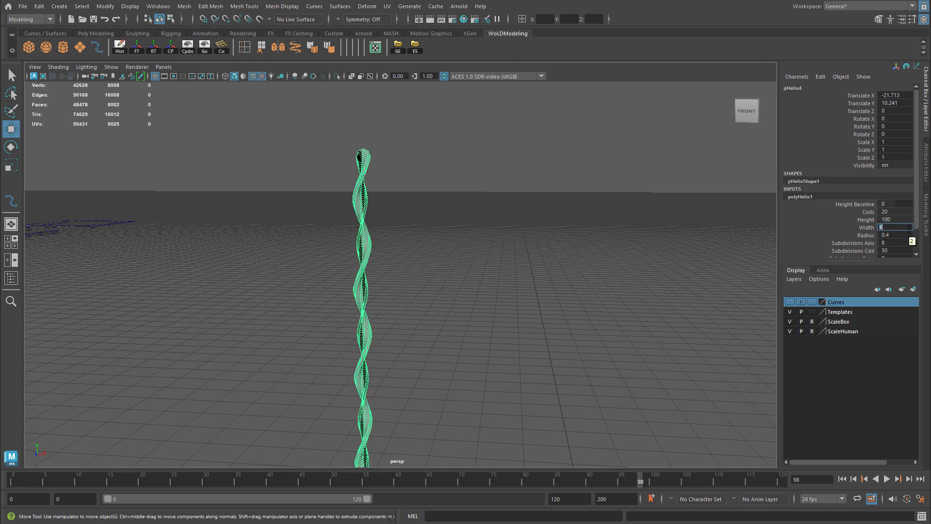
{"action": "key", "text": "Return"}
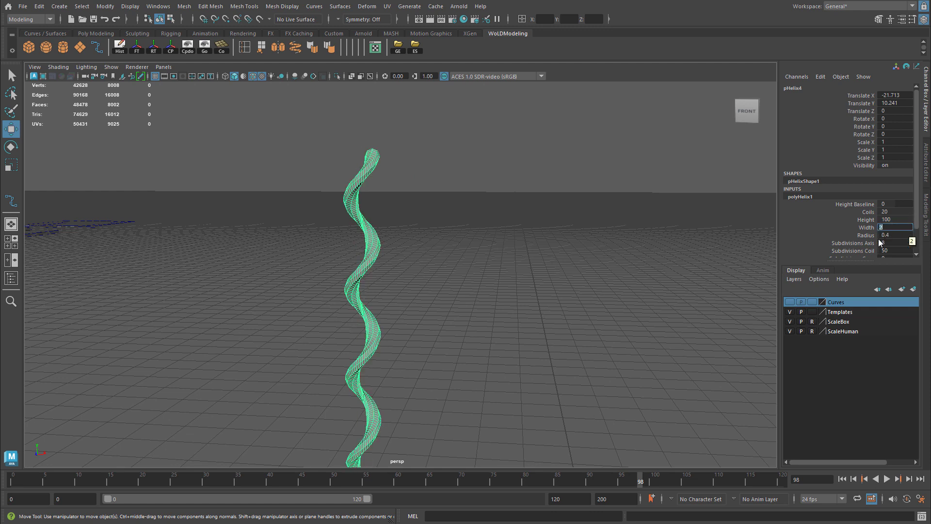
Try 25 coils on the helix, and raise the number of coils to 50.
{"action": "left_click", "coordinate": [898, 211]}
{"action": "type", "text": "25"}
{"action": "key", "text": "Return"}
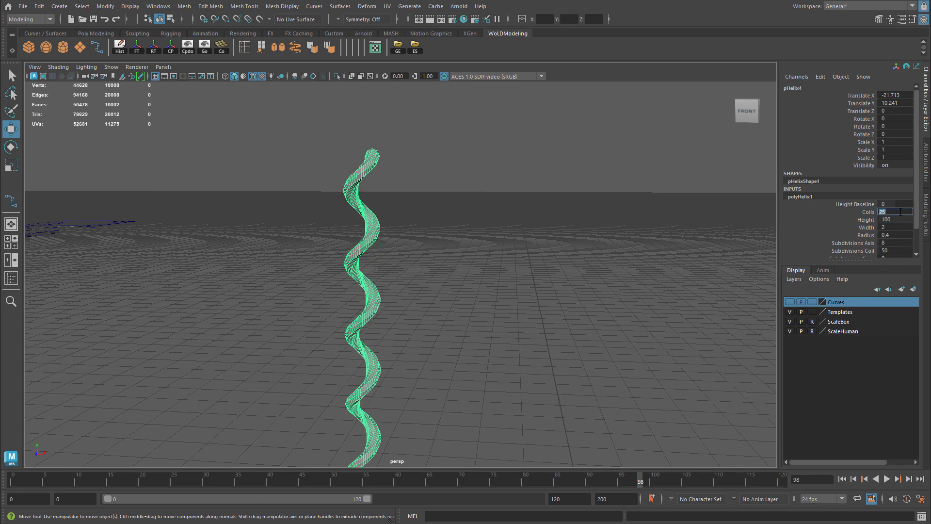
{"action": "type", "text": "50"}
{"action": "key", "text": "Return"}
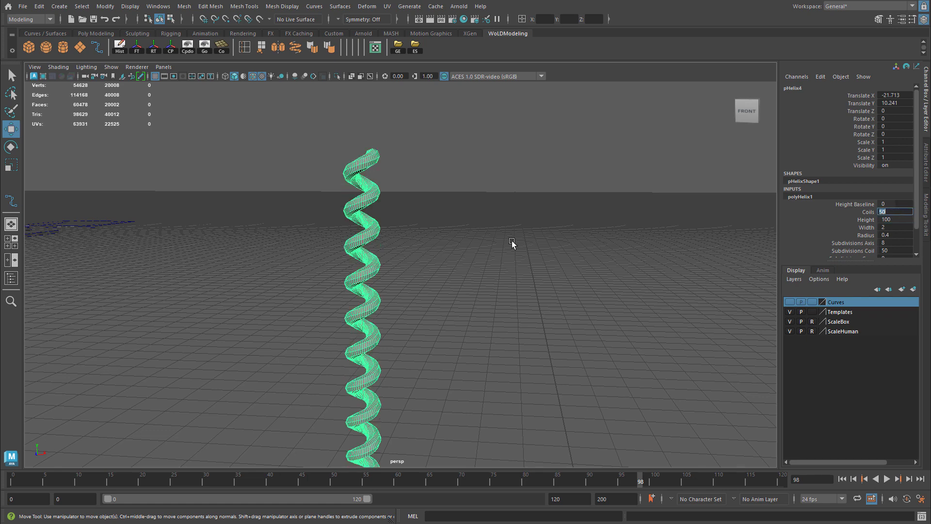
Thin the helix tube to a radius of 0.2 and set its number of coils to 75.
{"action": "right_click_drag", "start_coordinate": [511, 241], "coordinate": [504, 269], "text": "alt"}
{"action": "middle_click_drag", "start_coordinate": [505, 270], "coordinate": [502, 206], "text": "alt"}
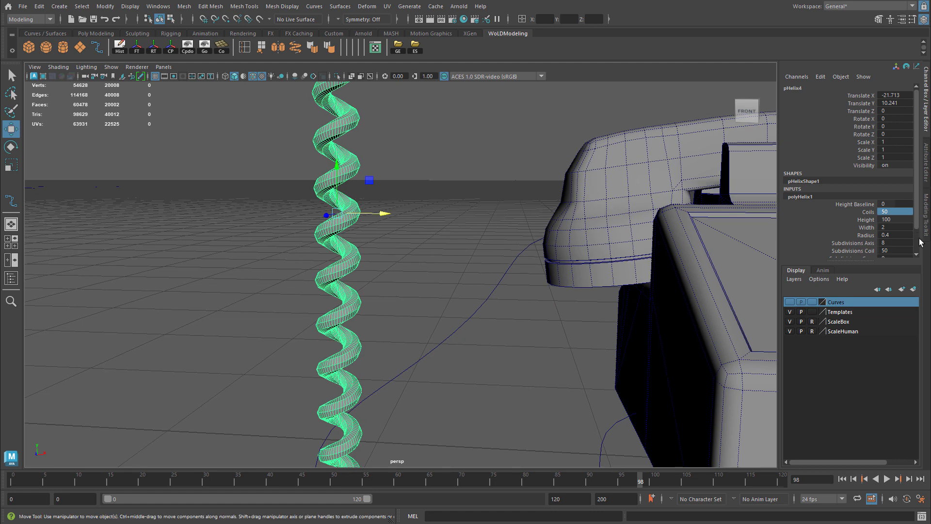
{"action": "left_click", "coordinate": [899, 236]}
{"action": "type", "text": "0.2"}
{"action": "key", "text": "Return"}
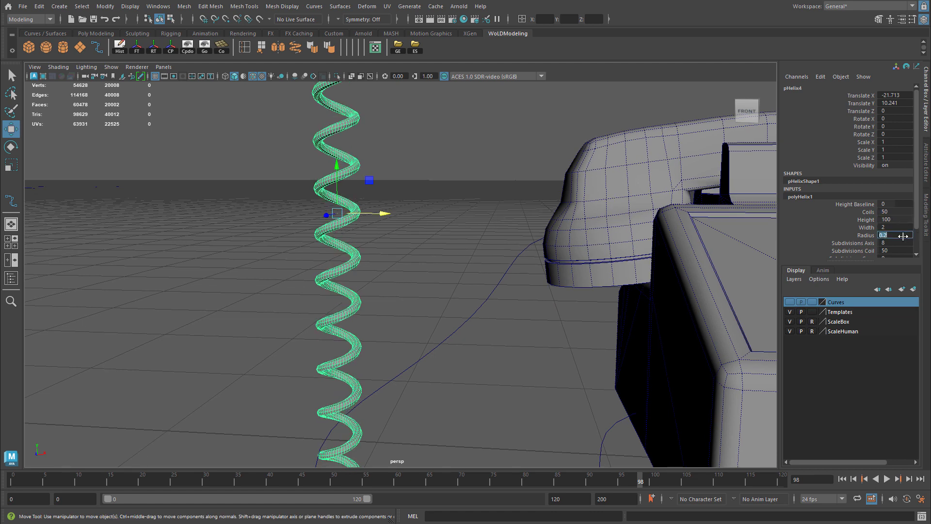
{"action": "left_click", "coordinate": [899, 212]}
{"action": "type", "text": "75"}
{"action": "key", "text": "Return"}
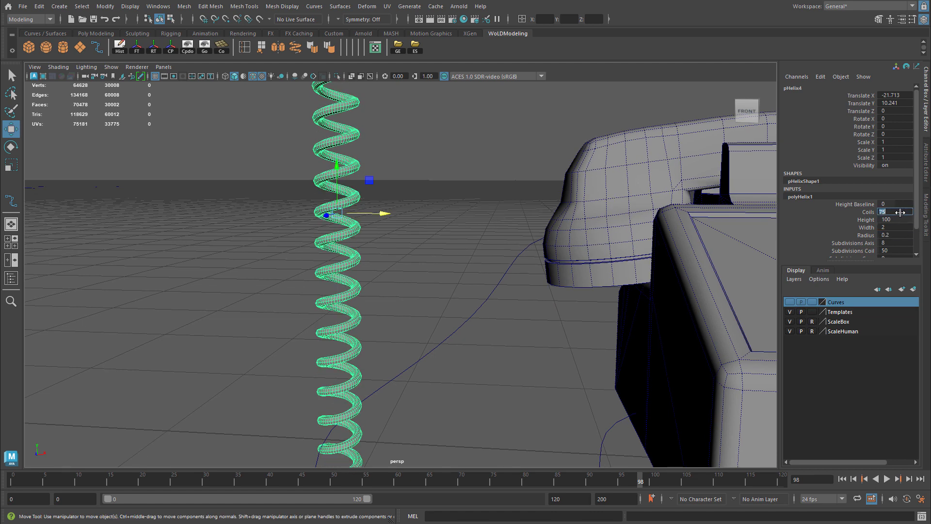
Try 4 and 6 axis subdivisions on the helix, and return the setting to 8.
{"action": "scroll", "coordinate": [900, 218], "scroll_direction": "down", "scroll_amount": 1}
{"action": "left_click", "coordinate": [901, 222]}
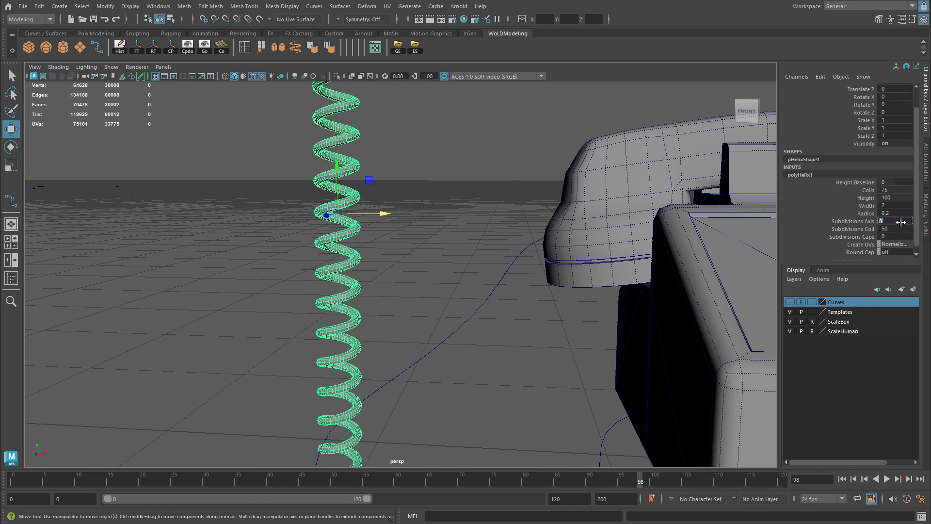
{"action": "key", "text": "Return"}
{"action": "type", "text": "4"}
{"action": "key", "text": "Return"}
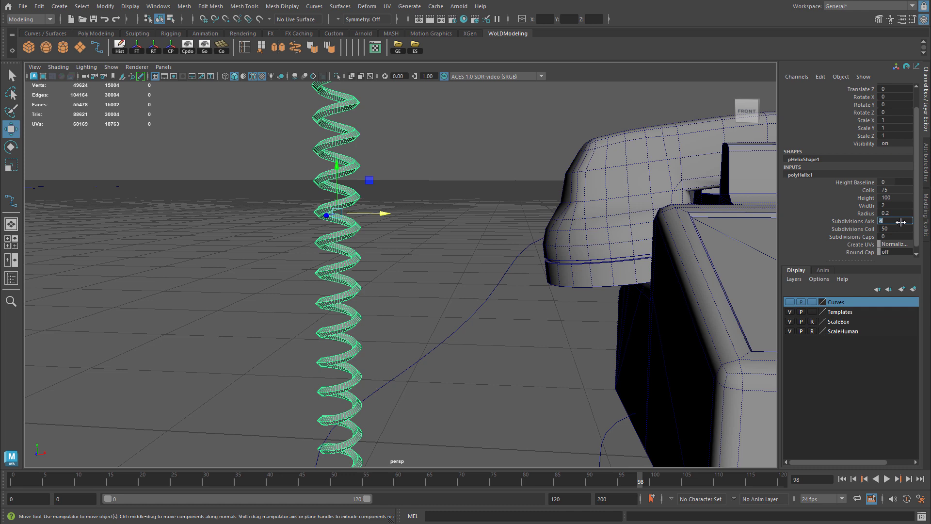
{"action": "key", "text": "Return"}
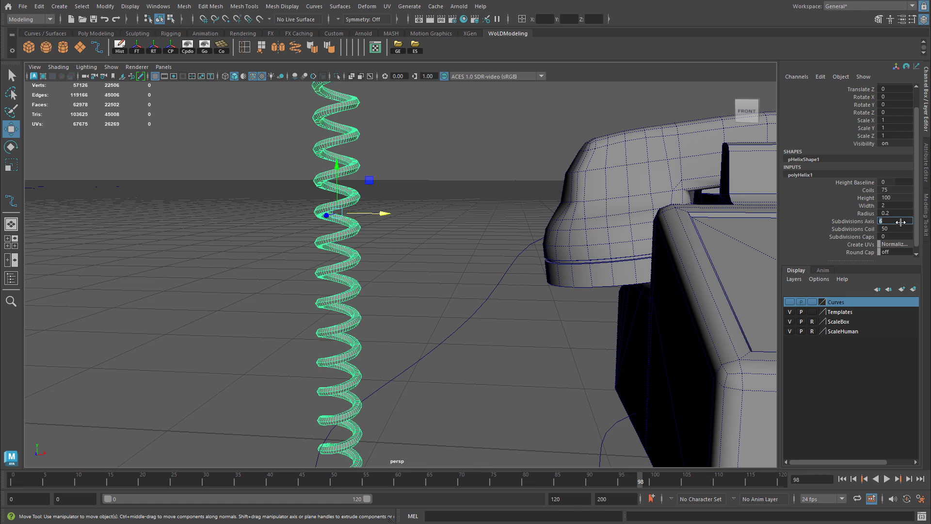
{"action": "type", "text": "8"}
{"action": "key", "text": "Return"}
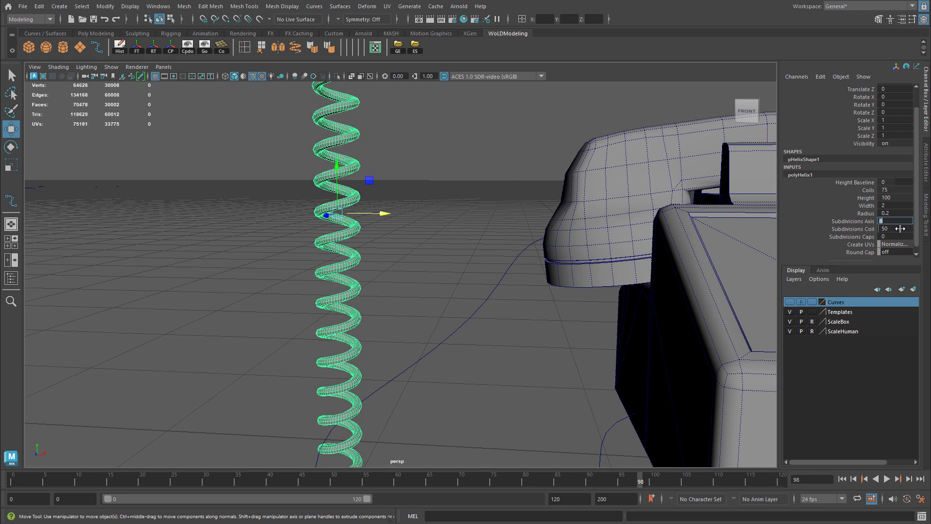
Reduce the helix's coil subdivisions to 25, and further to 20.
{"action": "left_click", "coordinate": [903, 229]}
{"action": "type", "text": "25"}
{"action": "key", "text": "Return"}
{"action": "middle_click_drag", "start_coordinate": [432, 232], "coordinate": [464, 229], "text": "alt"}
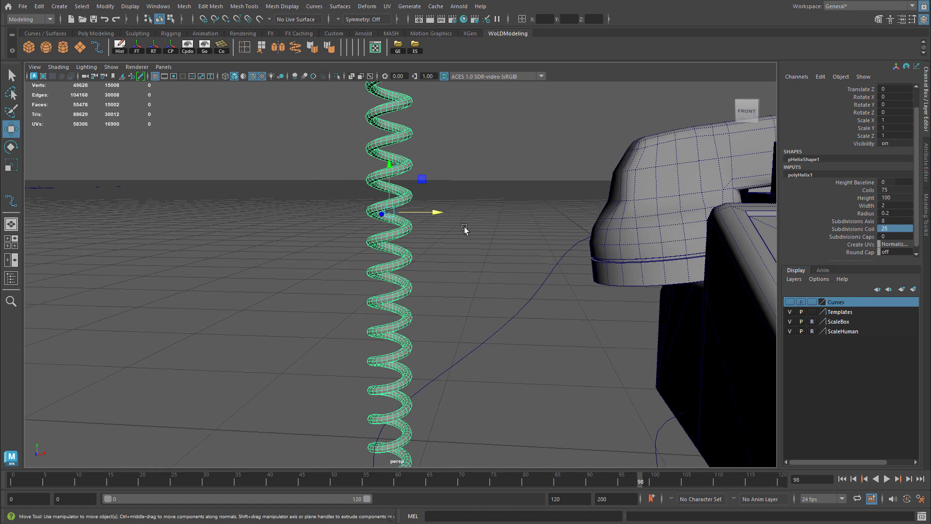
{"action": "right_click_drag", "start_coordinate": [464, 229], "coordinate": [501, 218], "text": "alt"}
{"action": "middle_click_drag", "start_coordinate": [501, 218], "coordinate": [526, 242], "text": "alt"}
{"action": "middle_click_drag", "start_coordinate": [444, 201], "coordinate": [441, 225], "text": "alt"}
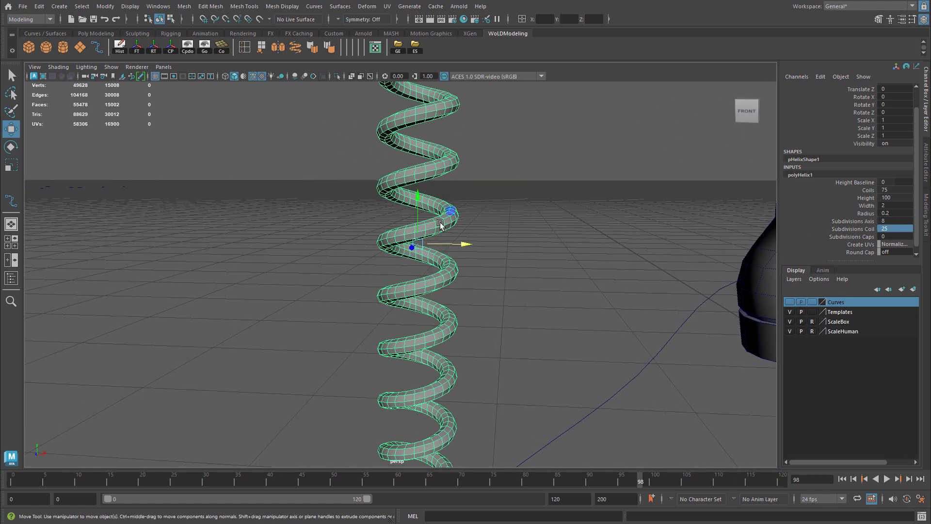
{"action": "left_click", "coordinate": [903, 230]}
{"action": "key", "text": "Return"}
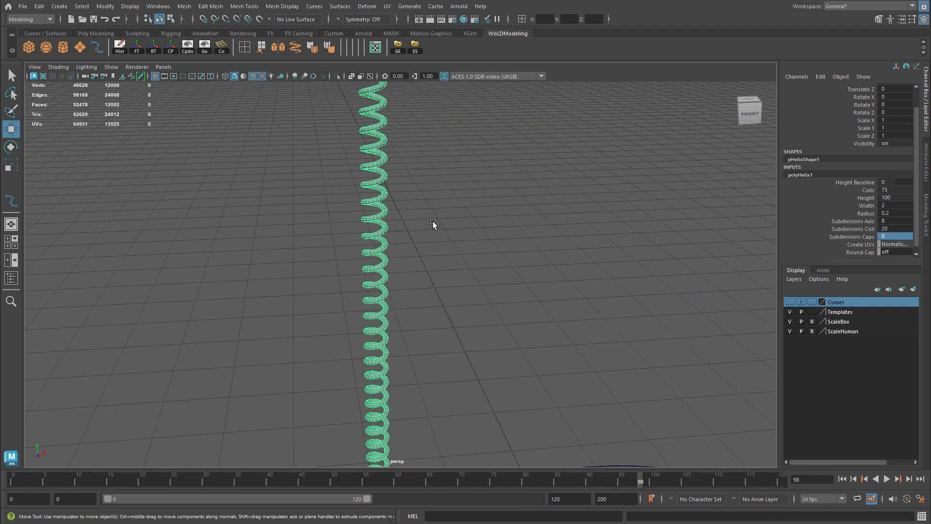
Examine the full length of the helix against the cord curve, selecting the curve and the helix in turn.
{"action": "left_click_drag", "start_coordinate": [433, 221], "coordinate": [449, 152], "text": "alt"}
{"action": "right_click_drag", "start_coordinate": [449, 150], "coordinate": [436, 210], "text": "alt"}
{"action": "middle_click_drag", "start_coordinate": [437, 210], "coordinate": [436, 409], "text": "alt"}
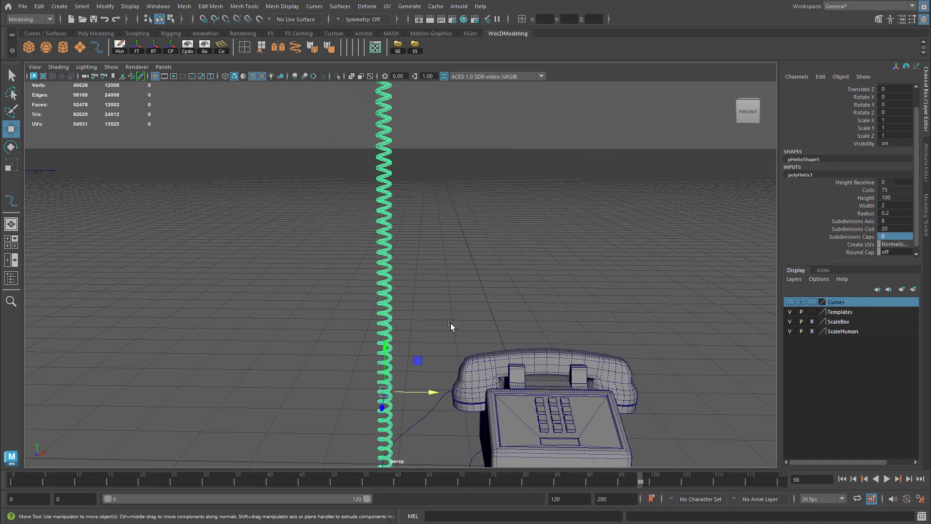
{"action": "middle_click_drag", "start_coordinate": [444, 266], "coordinate": [428, 154], "text": "alt"}
{"action": "right_click_drag", "start_coordinate": [428, 157], "coordinate": [322, 145], "text": "alt"}
{"action": "middle_click_drag", "start_coordinate": [322, 145], "coordinate": [325, 241], "text": "alt"}
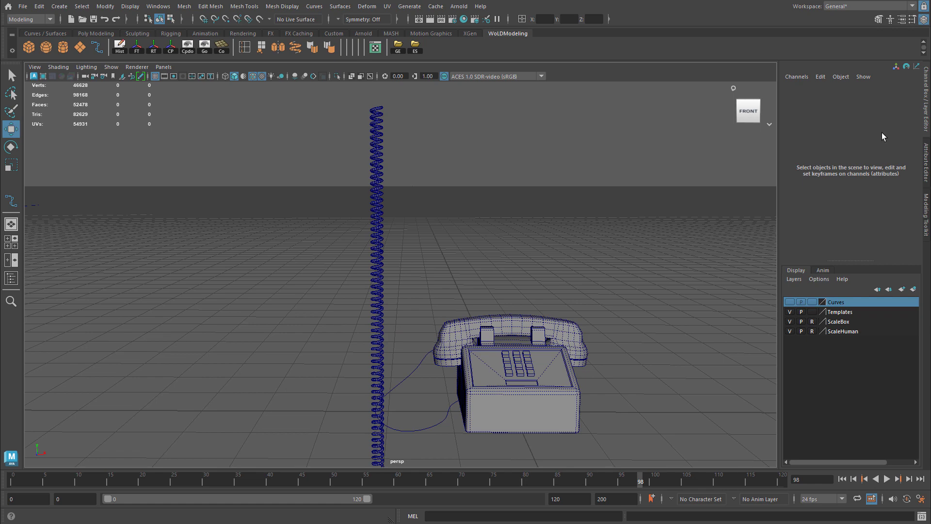
{"action": "left_click", "coordinate": [416, 367]}
{"action": "middle_click_drag", "start_coordinate": [565, 374], "coordinate": [589, 299], "text": "alt"}
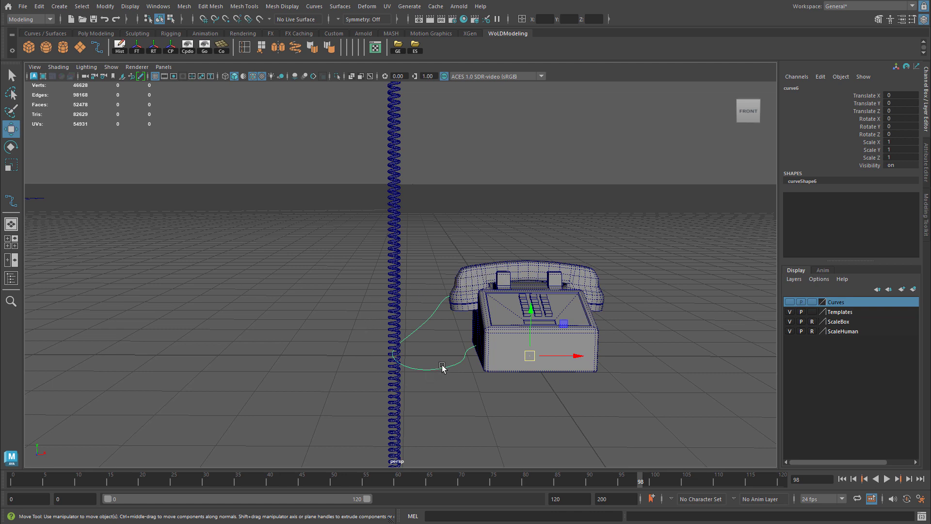
{"action": "middle_click_drag", "start_coordinate": [473, 285], "coordinate": [473, 336], "text": "alt"}
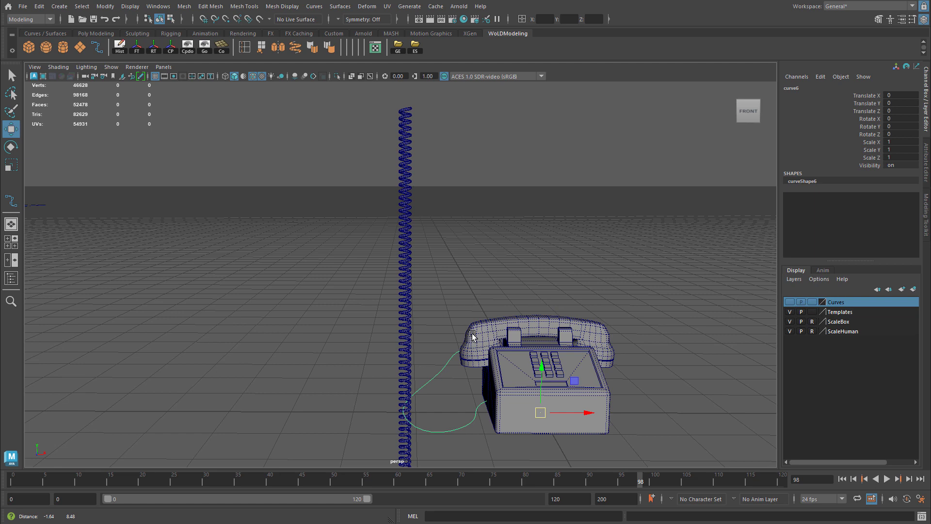
{"action": "left_click", "coordinate": [390, 211]}
{"action": "left_click", "coordinate": [408, 226]}
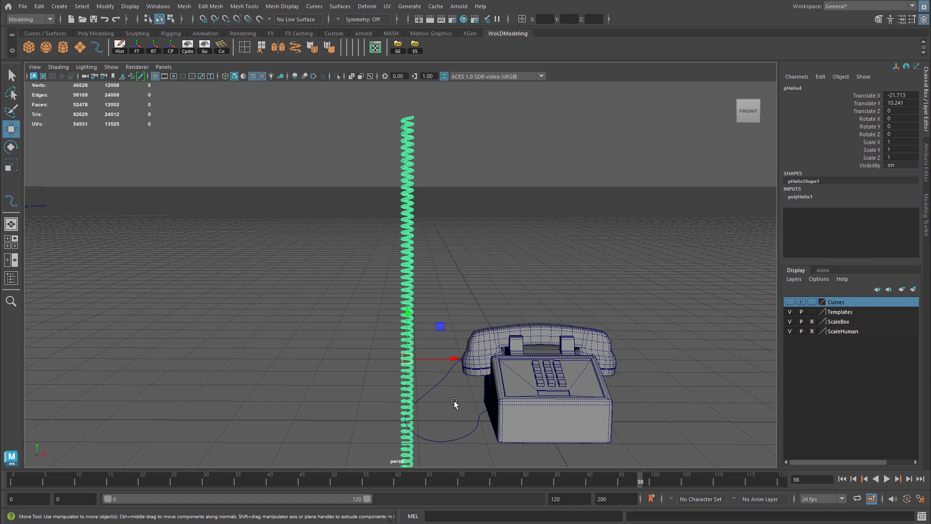
Select the cord curve, add the helix to the selection, and open the Attach to Motion Path options.
{"action": "left_click", "coordinate": [453, 441]}
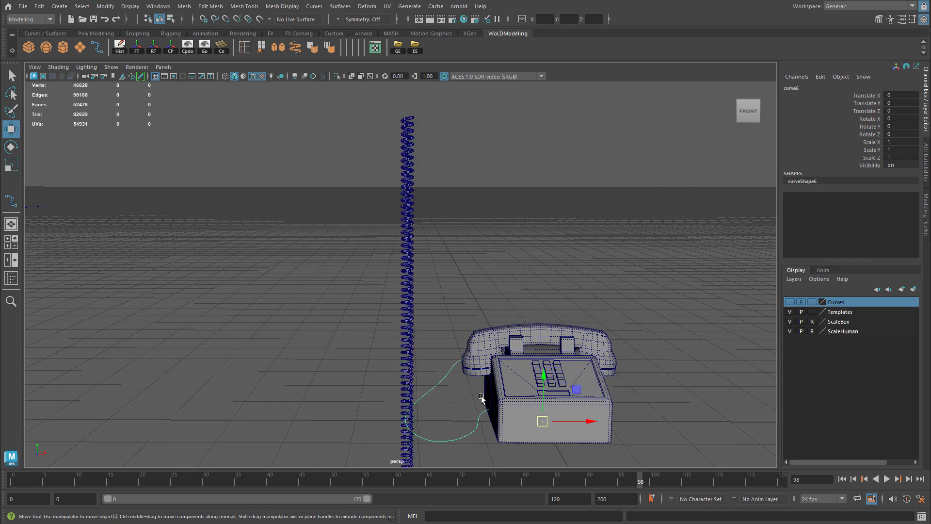
{"action": "left_click", "coordinate": [410, 214]}
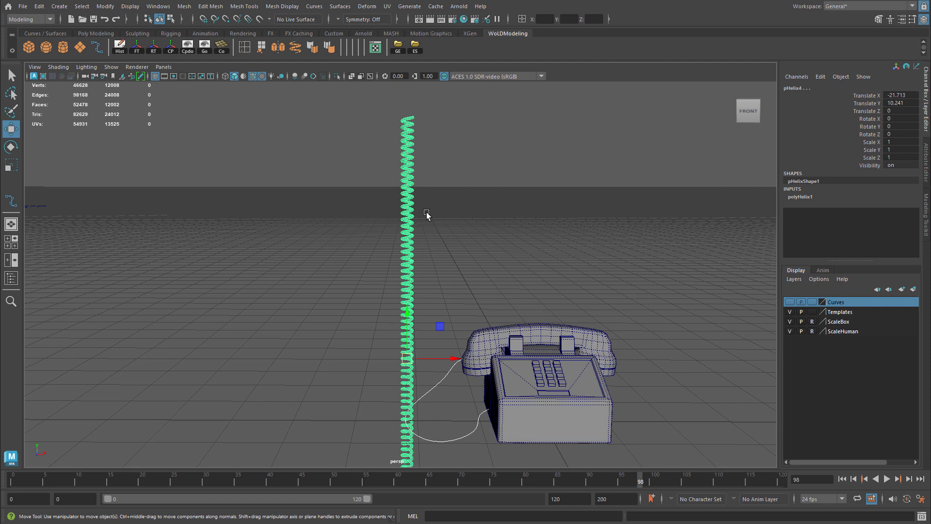
{"action": "left_click", "coordinate": [26, 20]}
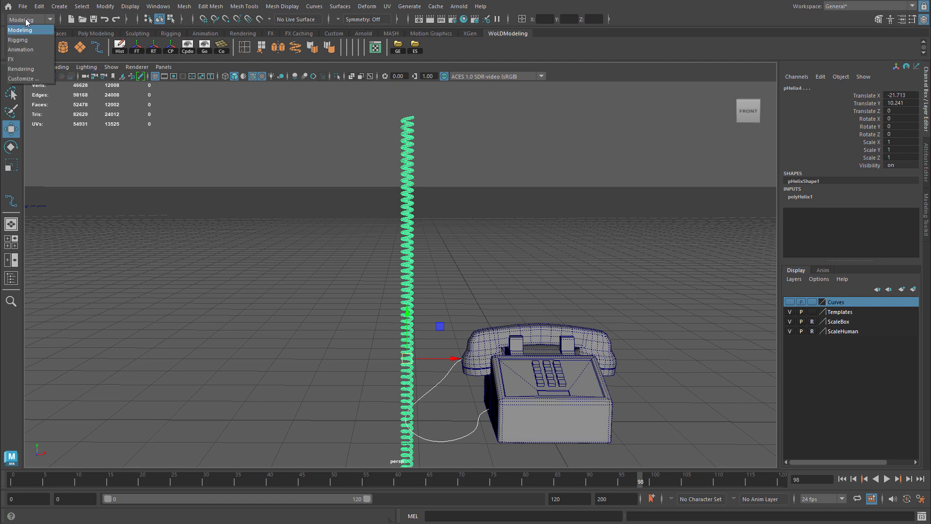
{"action": "left_click", "coordinate": [21, 49]}
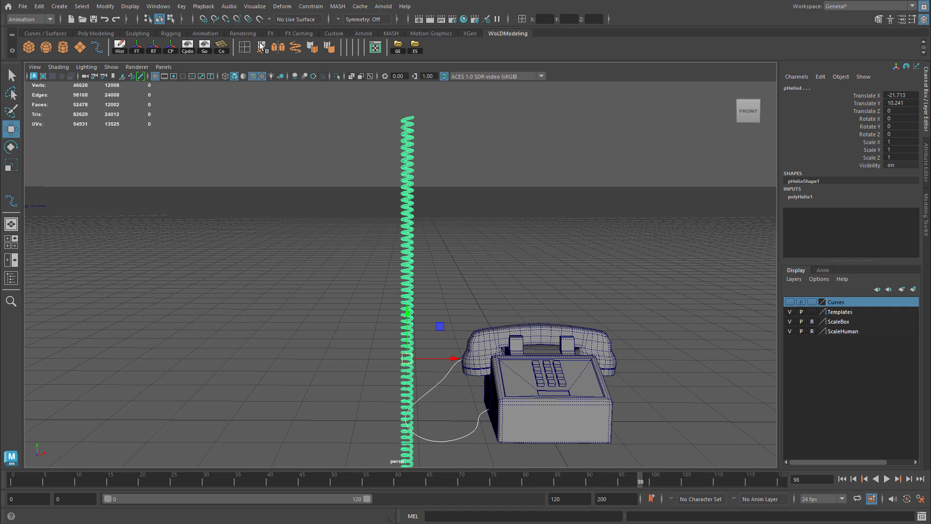
{"action": "left_click", "coordinate": [311, 7]}
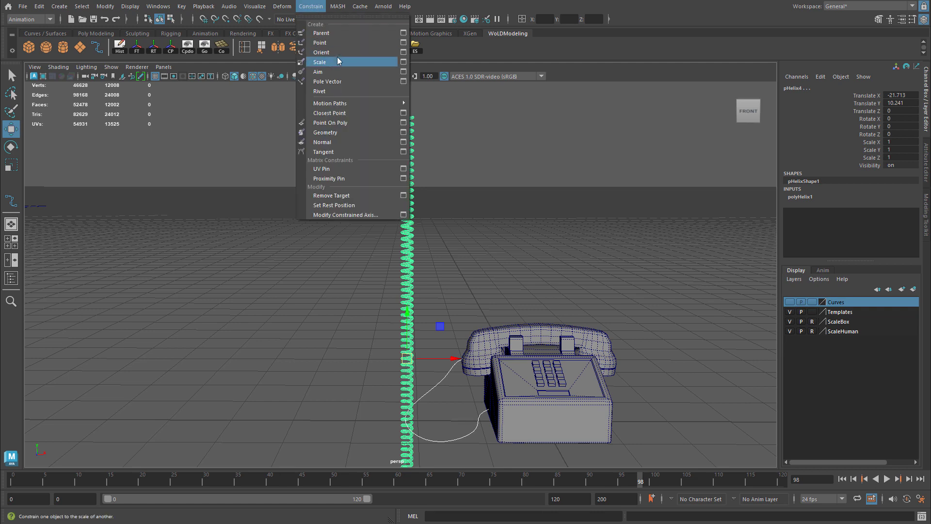
{"action": "mouse_move", "coordinate": [326, 103]}
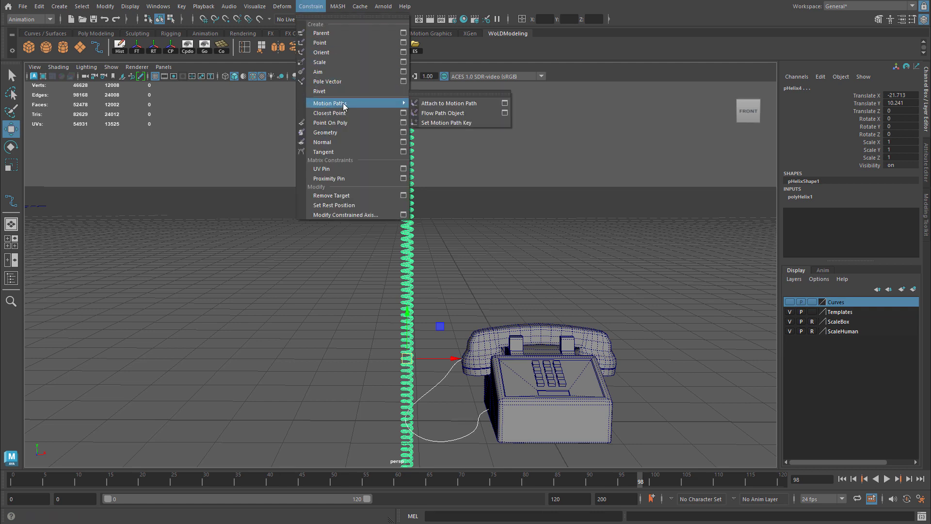
{"action": "left_click", "coordinate": [445, 94]}
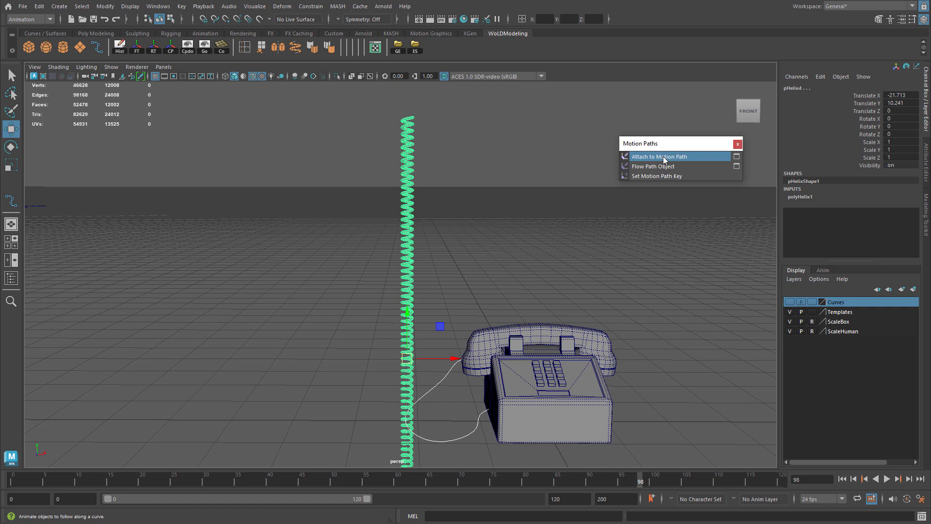
{"action": "left_click", "coordinate": [736, 157]}
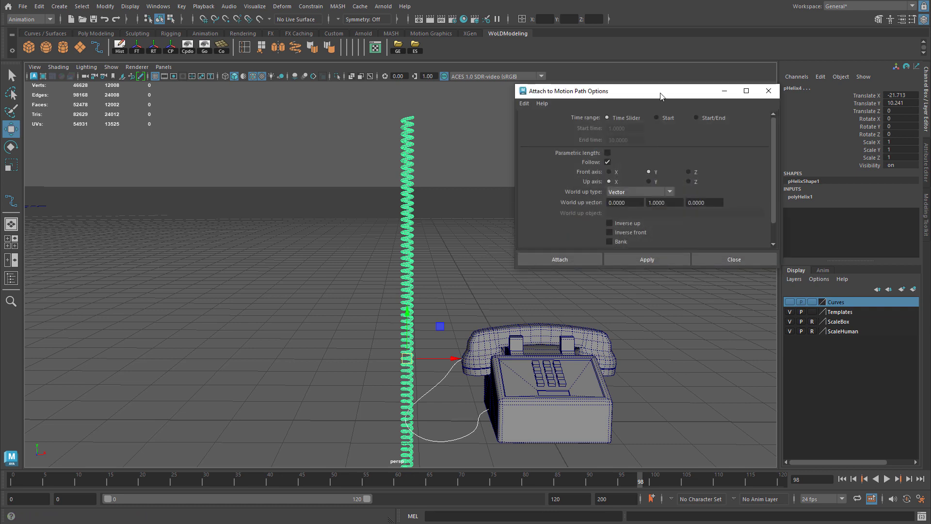
Reset the Attach to Motion Path options and set the front axis to Y with X as the up axis.
{"action": "left_click_drag", "start_coordinate": [661, 95], "coordinate": [671, 67]}
{"action": "left_click", "coordinate": [534, 74]}
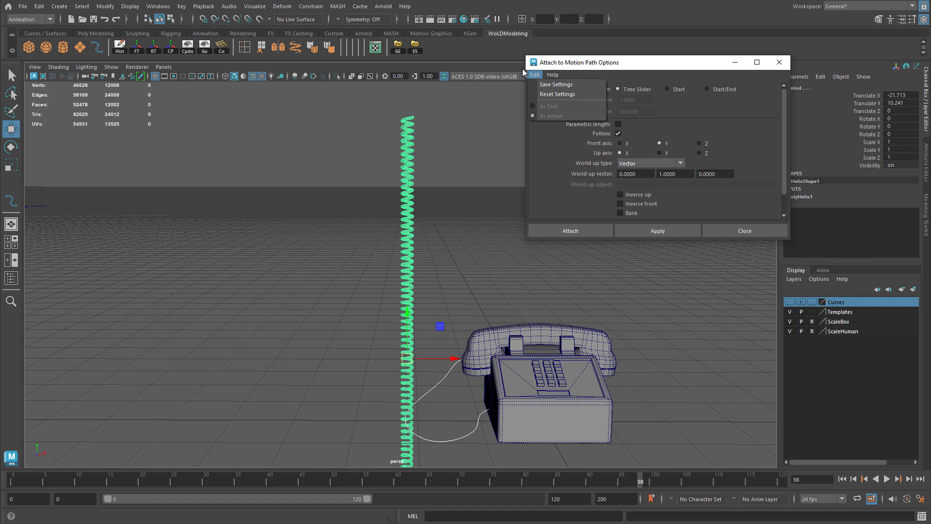
{"action": "left_click", "coordinate": [559, 94]}
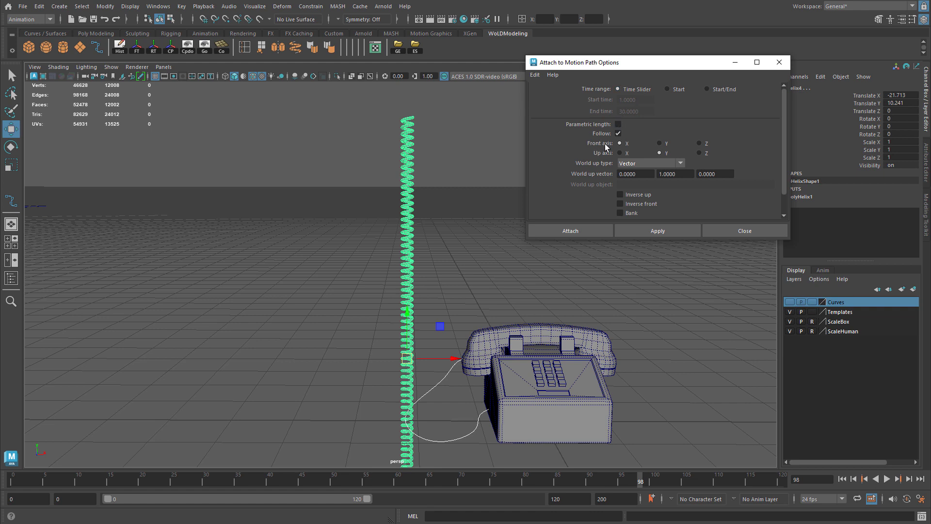
{"action": "left_click", "coordinate": [662, 144]}
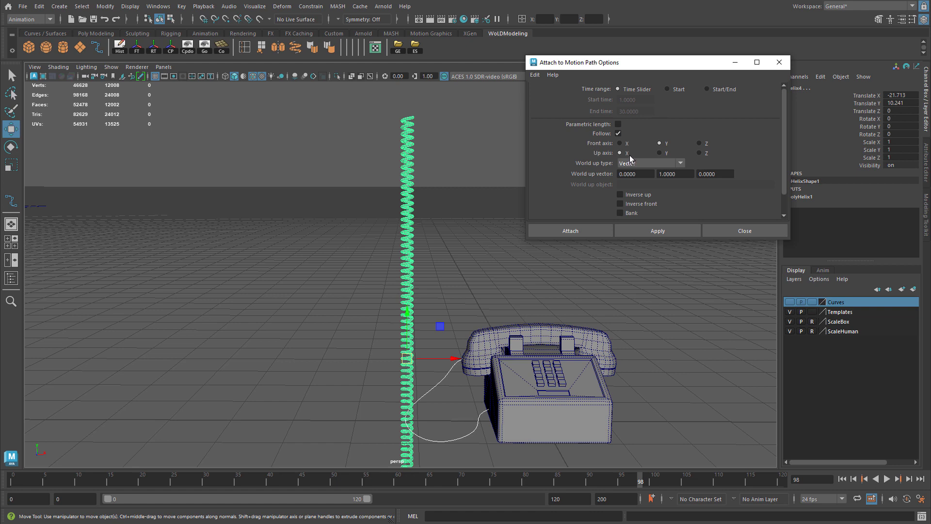
Attach the helix to the cord curve with the current motion path options and move the timeline to frame 66.
{"action": "left_click", "coordinate": [663, 231]}
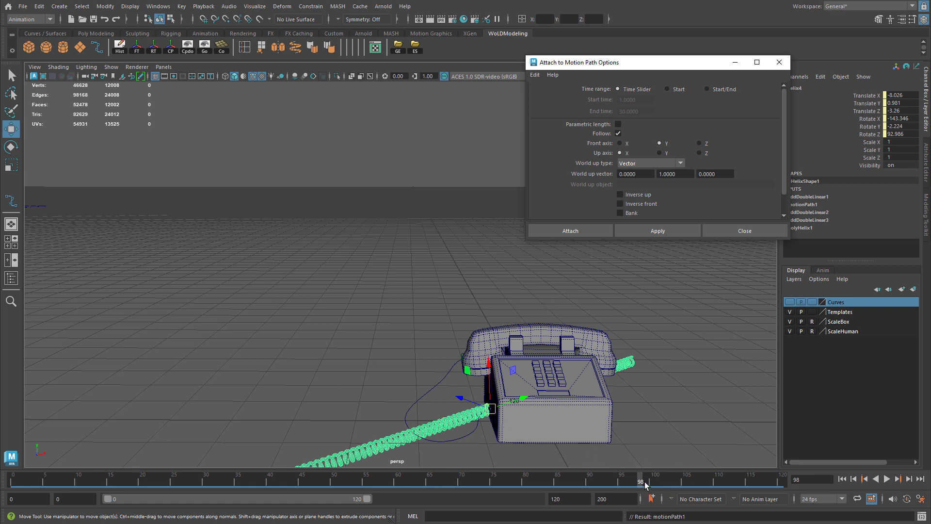
{"action": "left_click_drag", "start_coordinate": [642, 483], "coordinate": [255, 461]}
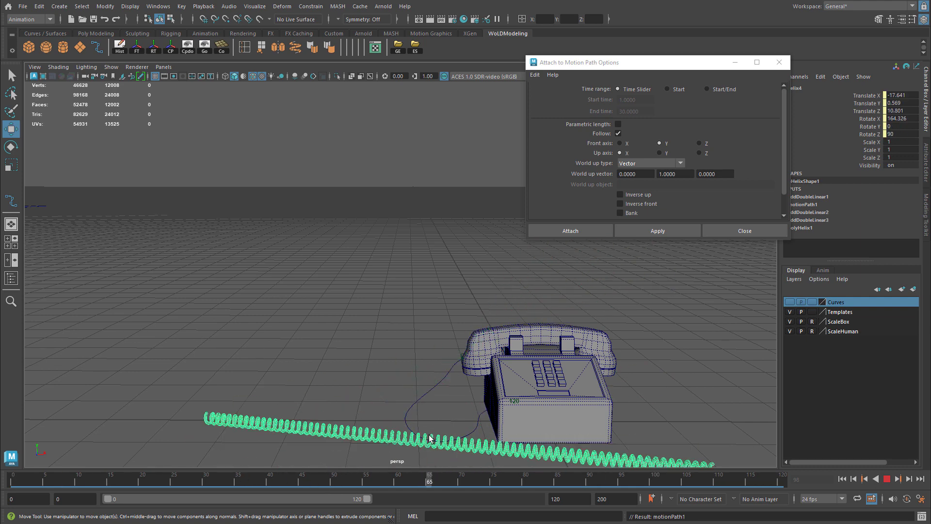
{"action": "key", "text": "Escape"}
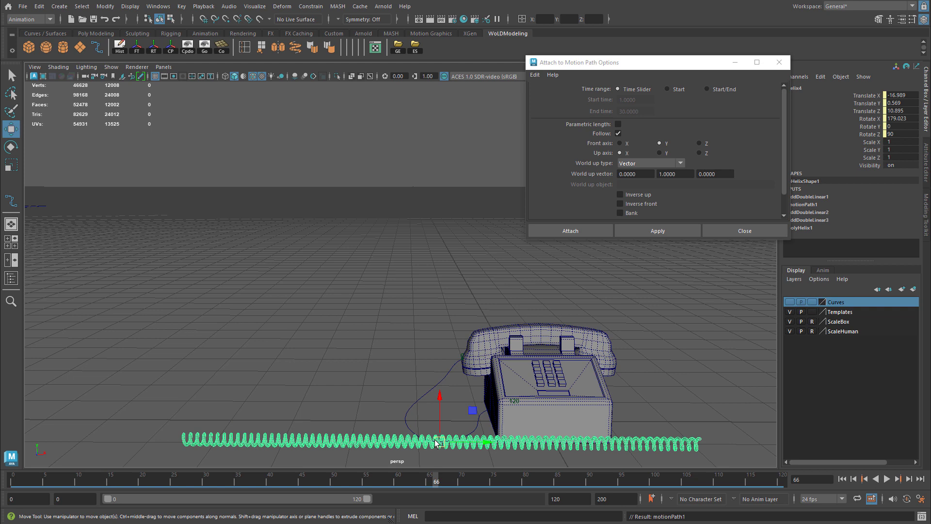
{"action": "left_click", "coordinate": [779, 64]}
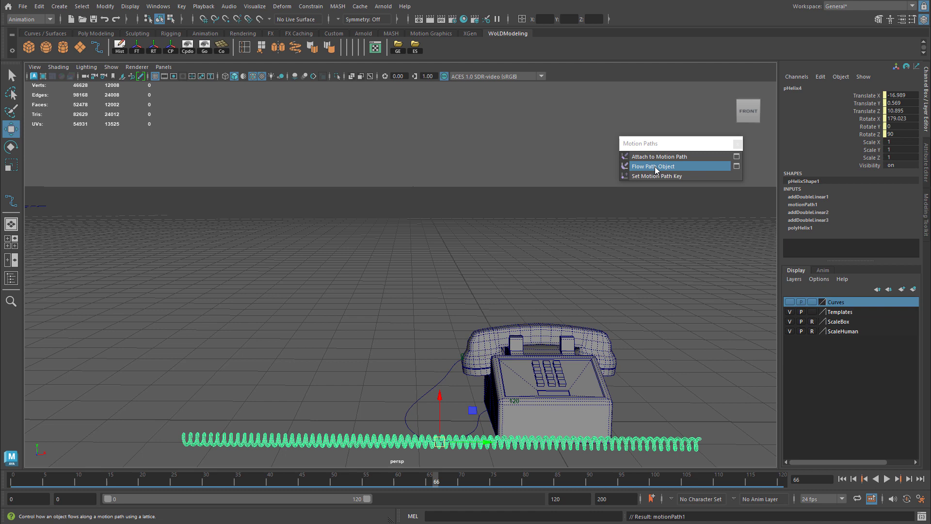
Reset the Flow Path Object options and apply Flow Path Object to the helix.
{"action": "left_click", "coordinate": [305, 6]}
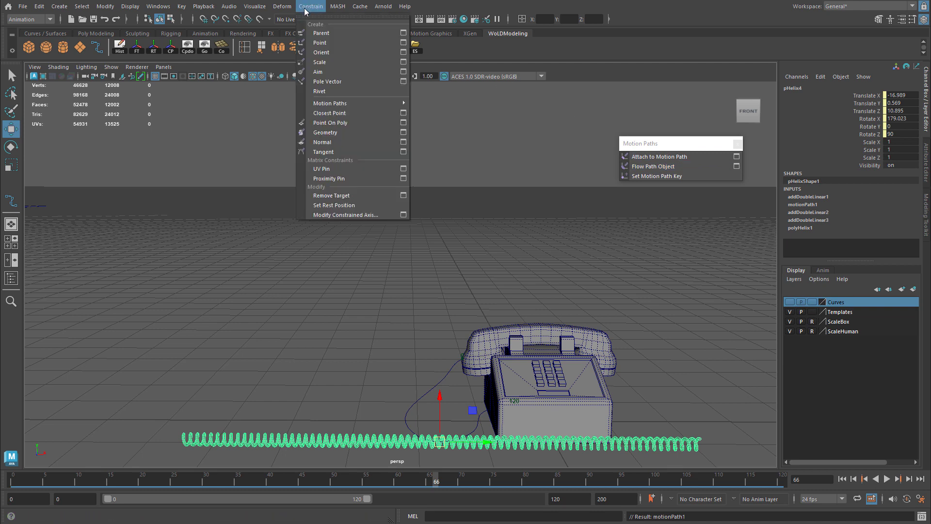
{"action": "mouse_move", "coordinate": [344, 104]}
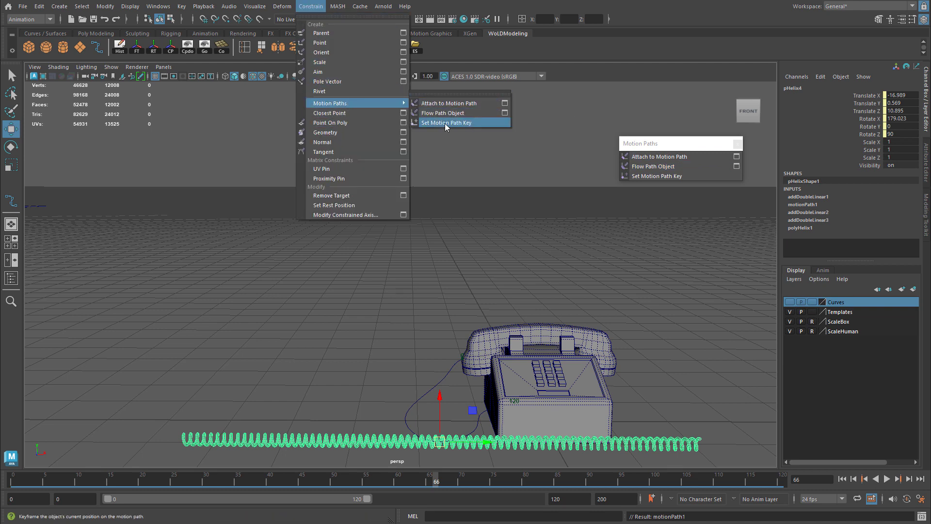
{"action": "left_click", "coordinate": [679, 143]}
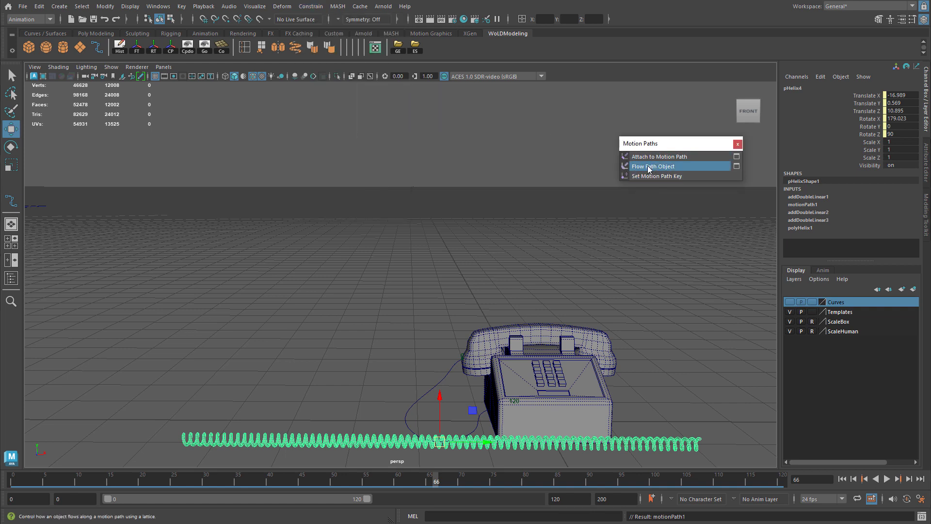
{"action": "left_click", "coordinate": [736, 166]}
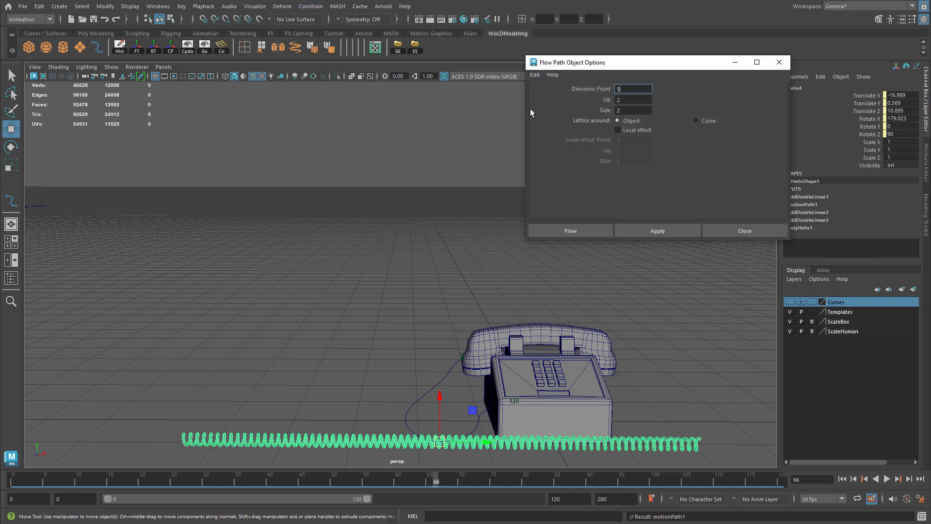
{"action": "left_click", "coordinate": [537, 76]}
{"action": "left_click", "coordinate": [551, 95]}
{"action": "left_click", "coordinate": [780, 62]}
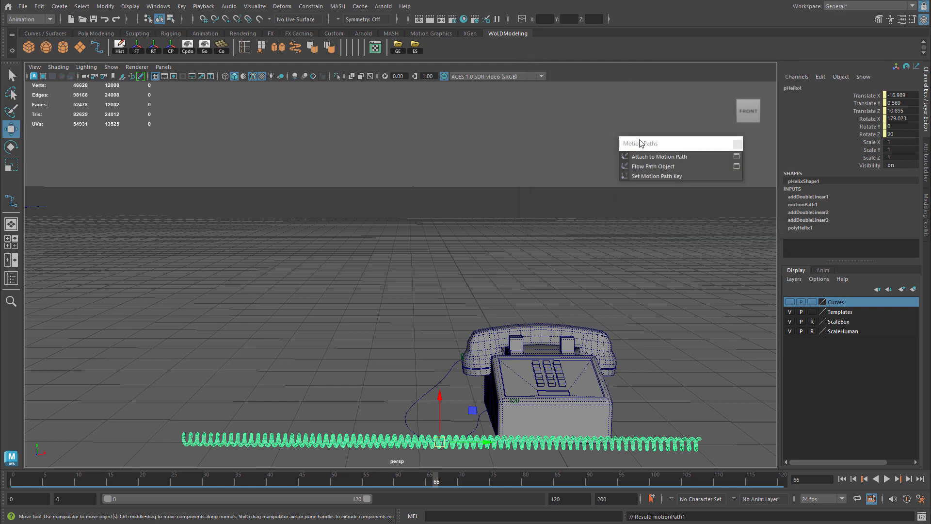
{"action": "left_click", "coordinate": [657, 168]}
Examine how the lattice bends the helix along the cord curve, checking frame 67 and returning to frame 66.
{"action": "middle_click_drag", "start_coordinate": [668, 276], "coordinate": [659, 170], "text": "alt"}
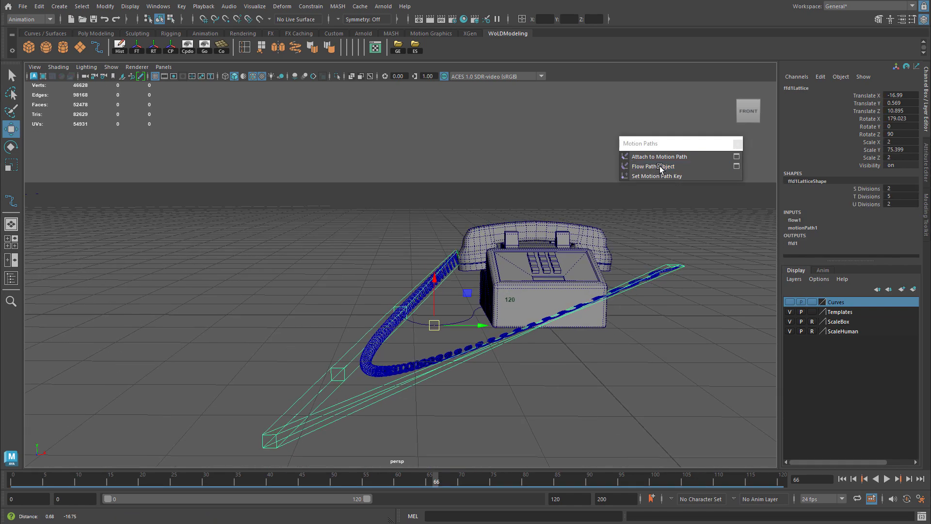
{"action": "left_click_drag", "start_coordinate": [538, 245], "coordinate": [568, 274], "text": "alt"}
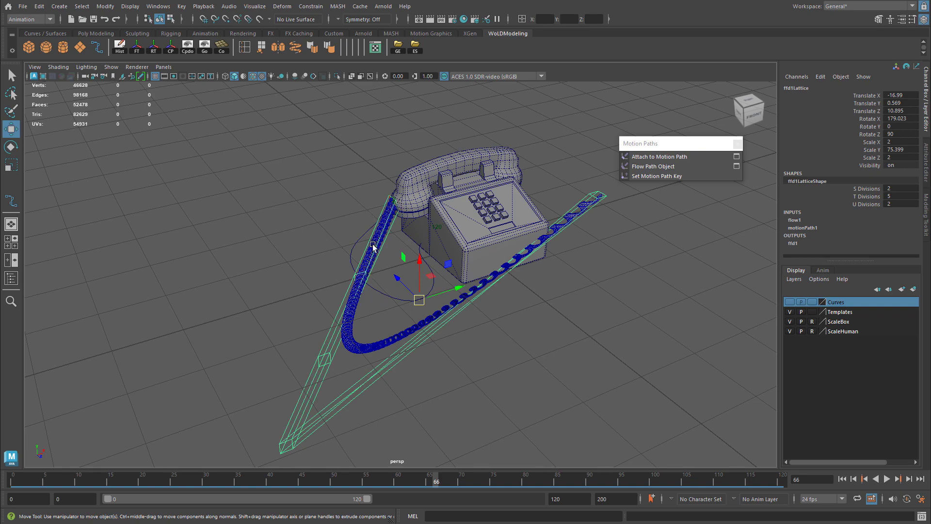
{"action": "right_click_drag", "start_coordinate": [373, 244], "coordinate": [492, 248], "text": "alt"}
{"action": "right_click_drag", "start_coordinate": [647, 299], "coordinate": [435, 291], "text": "alt"}
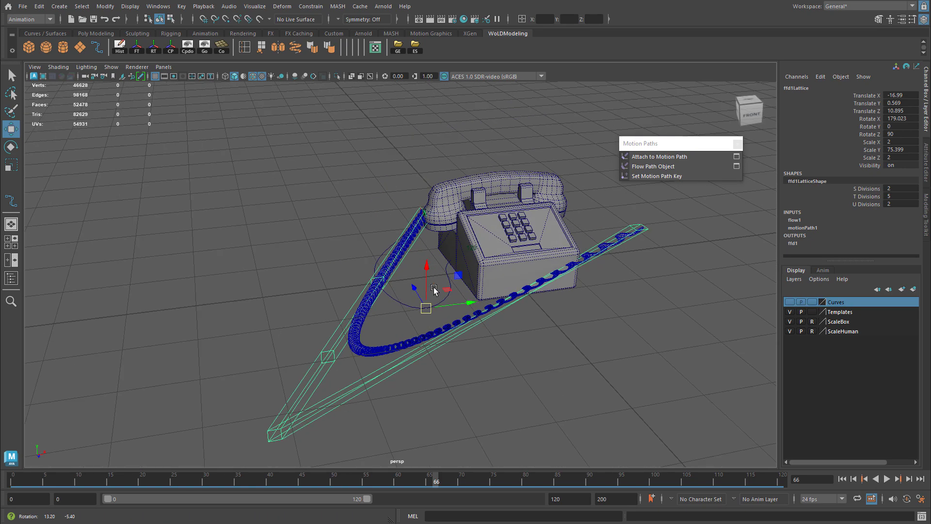
{"action": "mouse_move", "coordinate": [434, 291]}
{"action": "left_mouse_down", "text": "alt"}
{"action": "mouse_move", "coordinate": [425, 284]}
{"action": "mouse_move", "coordinate": [452, 289]}
{"action": "left_mouse_up", "text": "alt"}
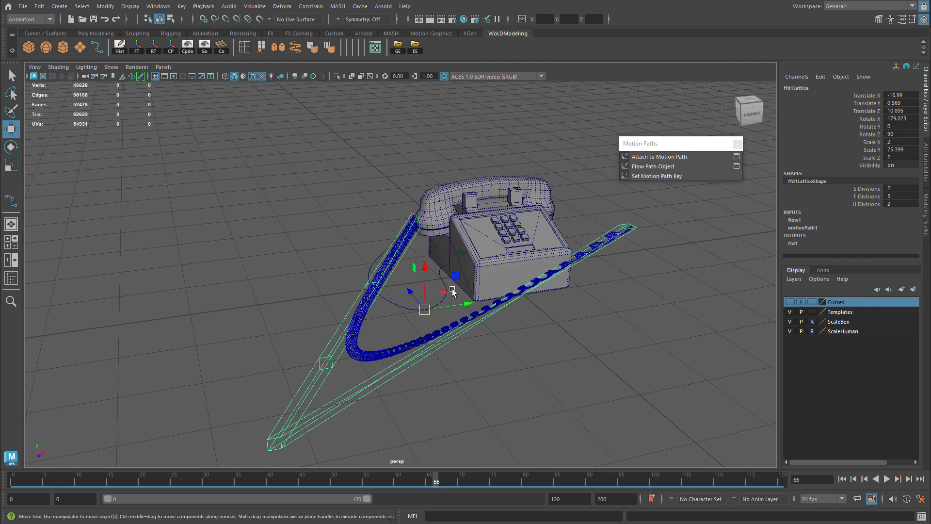
{"action": "mouse_move", "coordinate": [438, 480]}
{"action": "left_mouse_down"}
{"action": "mouse_move", "coordinate": [383, 479]}
{"action": "mouse_move", "coordinate": [453, 482]}
{"action": "mouse_move", "coordinate": [426, 485]}
{"action": "mouse_move", "coordinate": [442, 486]}
{"action": "left_mouse_up"}
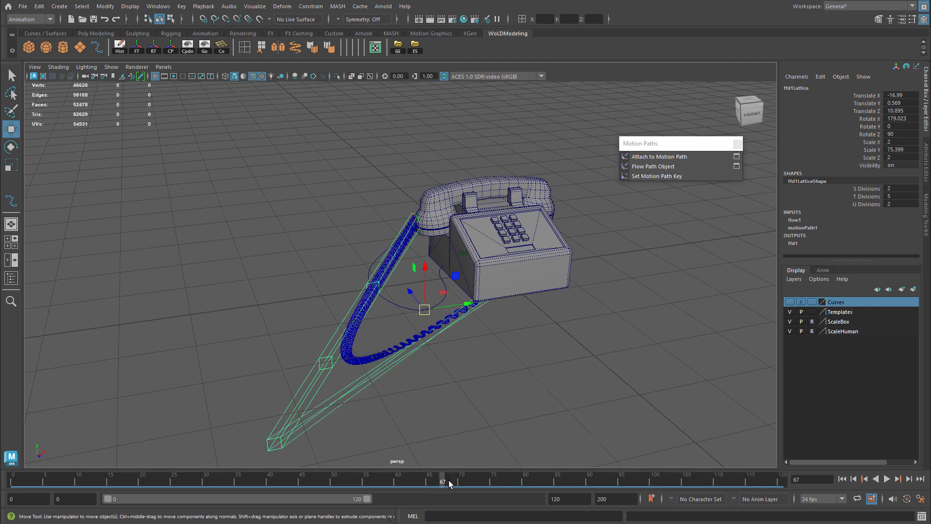
{"action": "left_click", "coordinate": [435, 482]}
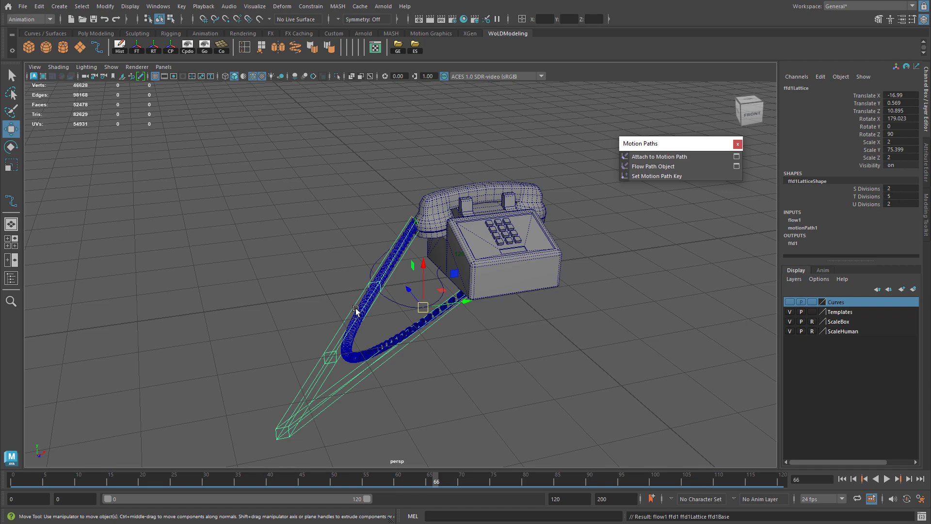
{"action": "middle_click_drag", "start_coordinate": [462, 358], "coordinate": [476, 388], "text": "alt"}
{"action": "right_click_drag", "start_coordinate": [290, 379], "coordinate": [453, 301], "text": "alt"}
{"action": "middle_click_drag", "start_coordinate": [340, 334], "coordinate": [284, 264], "text": "alt"}
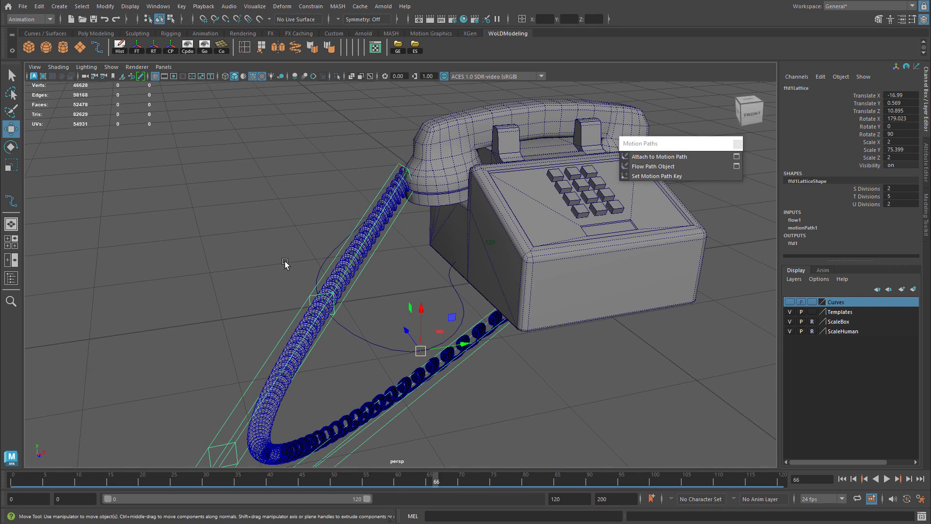
{"action": "right_click_drag", "start_coordinate": [285, 264], "coordinate": [435, 122], "text": "alt"}
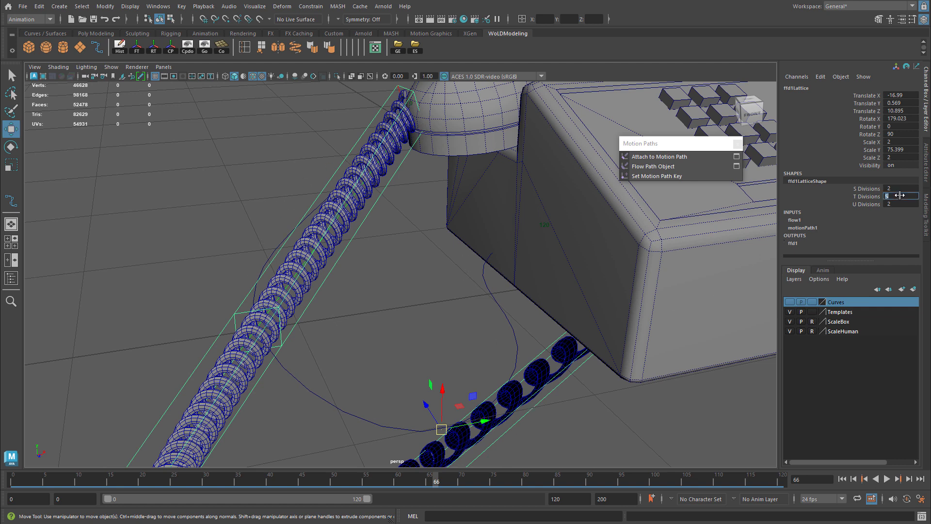
Set the flow lattice's T divisions to 10.
{"action": "type", "text": "10"}
{"action": "key", "text": "Return"}
{"action": "right_click_drag", "start_coordinate": [507, 286], "coordinate": [301, 305], "text": "alt"}
{"action": "left_click_drag", "start_coordinate": [427, 301], "coordinate": [339, 281], "text": "alt"}
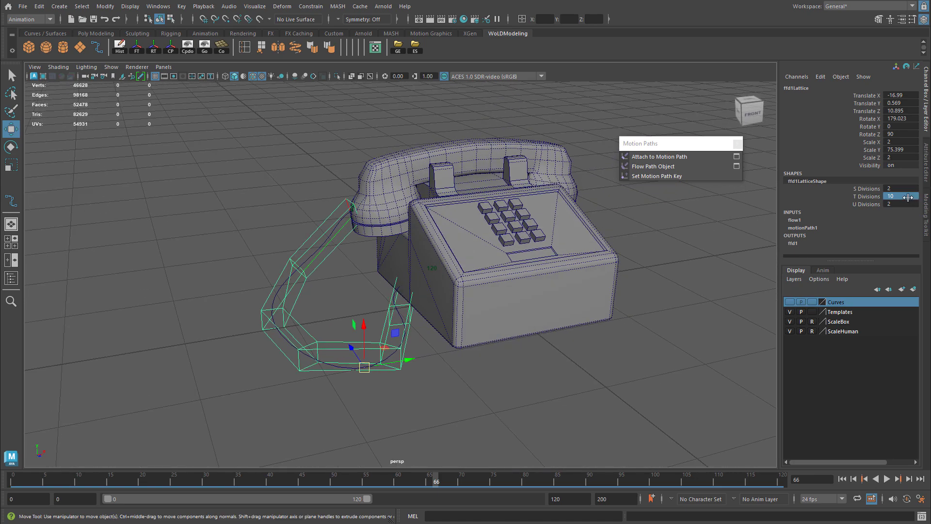
Raise the flow lattice's T divisions to 25 and inspect the coil's shape around the bend.
{"action": "double_click", "coordinate": [902, 196]}
{"action": "type", "text": "25"}
{"action": "key", "text": "Return"}
{"action": "middle_click_drag", "start_coordinate": [284, 279], "coordinate": [345, 237], "text": "alt"}
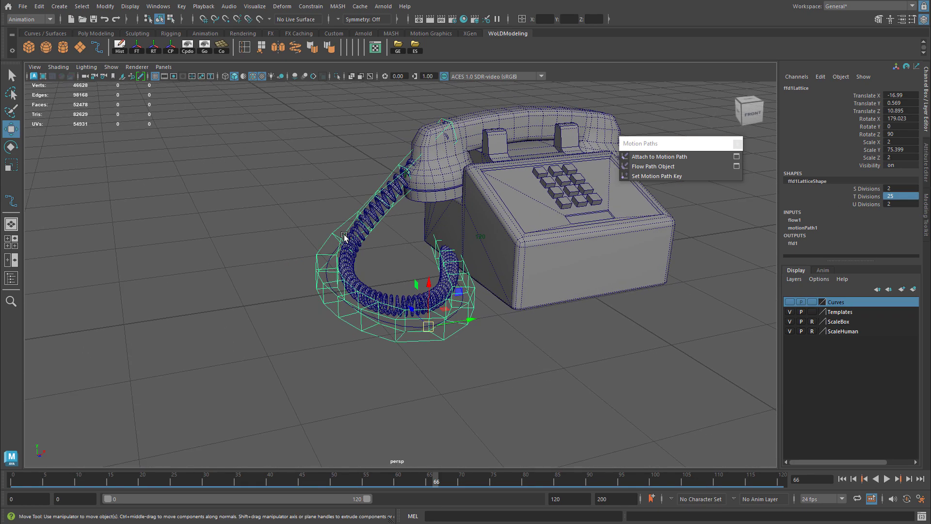
{"action": "right_click_drag", "start_coordinate": [344, 237], "coordinate": [461, 176], "text": "alt"}
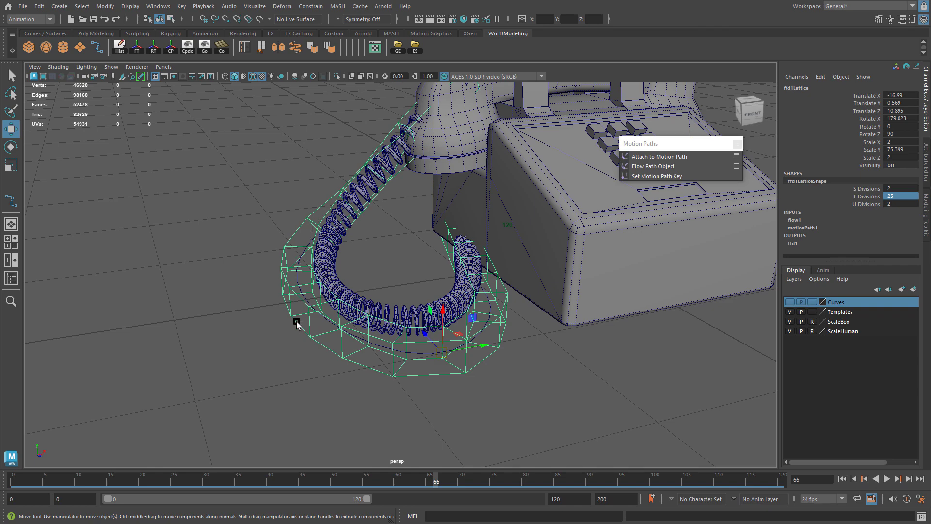
{"action": "mouse_move", "coordinate": [521, 280]}
{"action": "left_mouse_down", "text": "alt"}
{"action": "mouse_move", "coordinate": [432, 272]}
{"action": "mouse_move", "coordinate": [535, 270]}
{"action": "left_mouse_up", "text": "alt"}
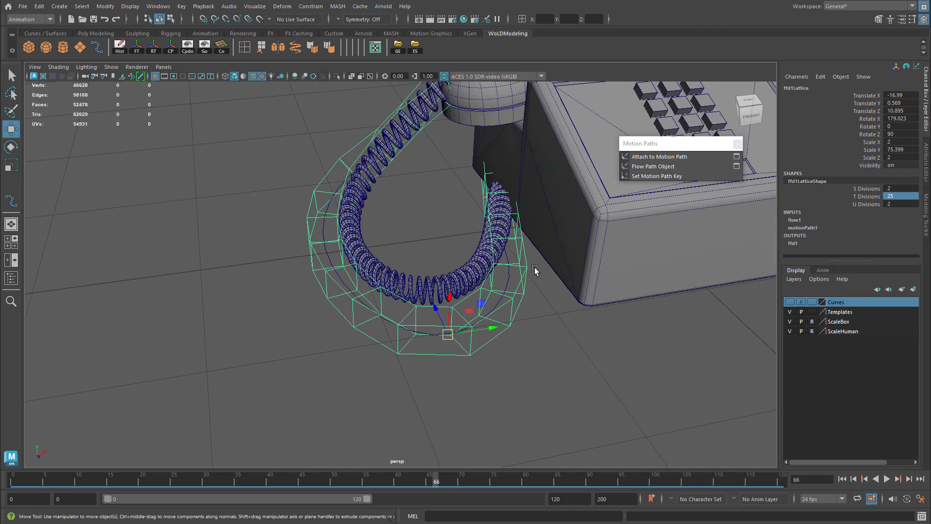
Raise the flow lattice's T divisions to 35, and further to 40.
{"action": "double_click", "coordinate": [906, 196]}
{"action": "key", "text": "Return"}
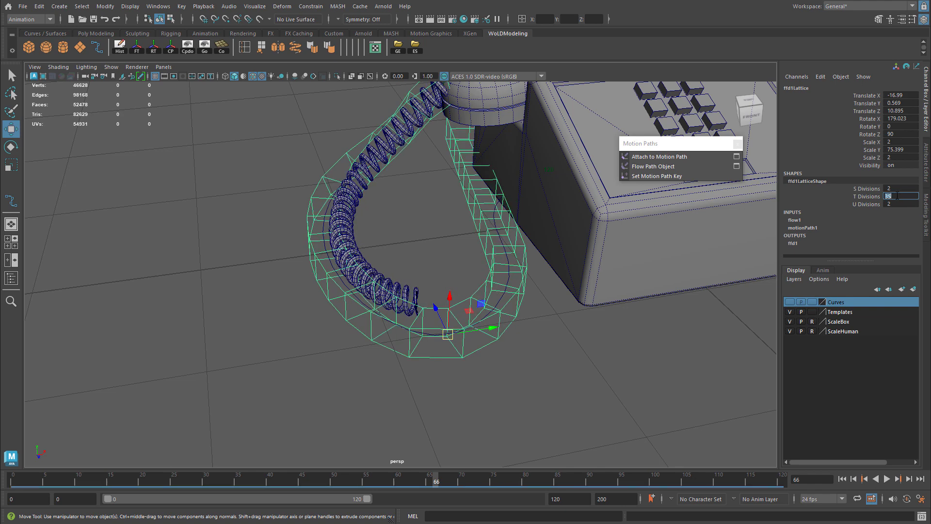
{"action": "key", "text": "Return"}
{"action": "left_click_drag", "start_coordinate": [437, 228], "coordinate": [481, 235], "text": "alt"}
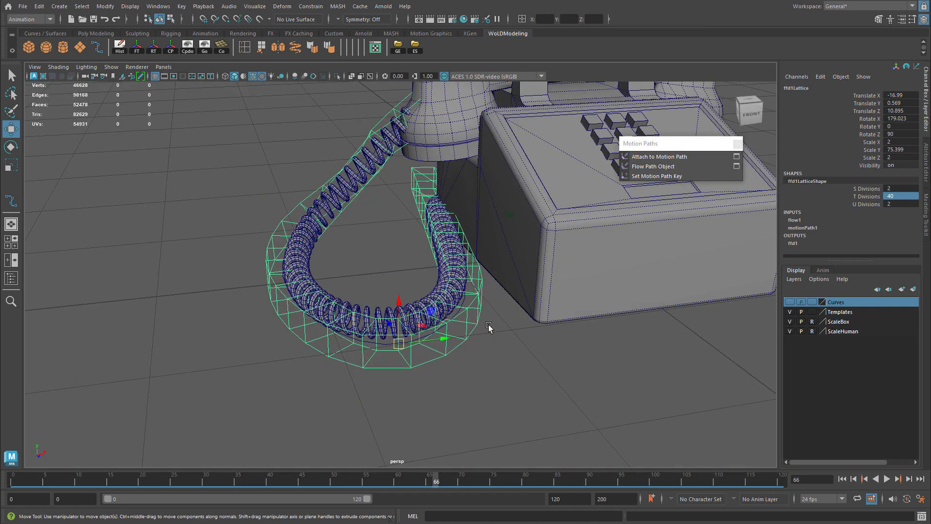
{"action": "left_click_drag", "start_coordinate": [488, 327], "coordinate": [334, 237], "text": "alt"}
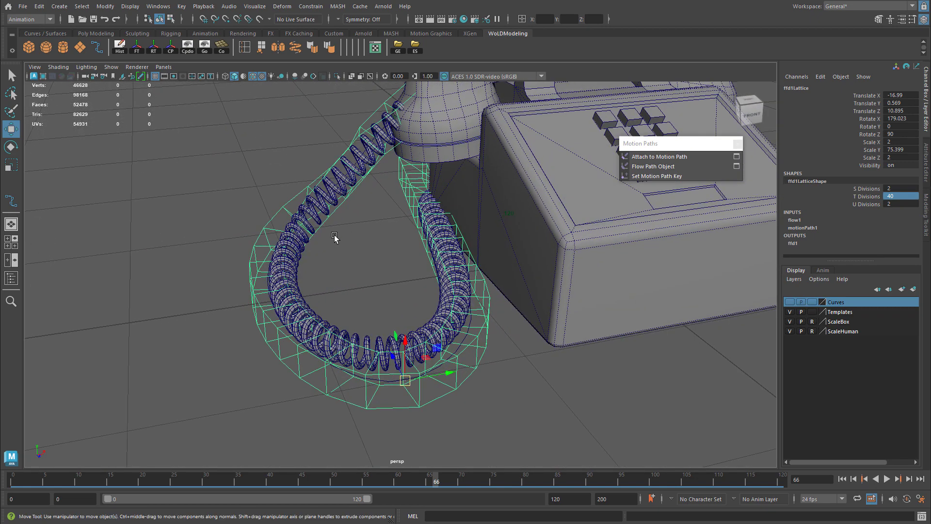
Try 50 T divisions on the flow lattice and return the value to 40.
{"action": "left_click", "coordinate": [907, 196]}
{"action": "key", "text": "Return"}
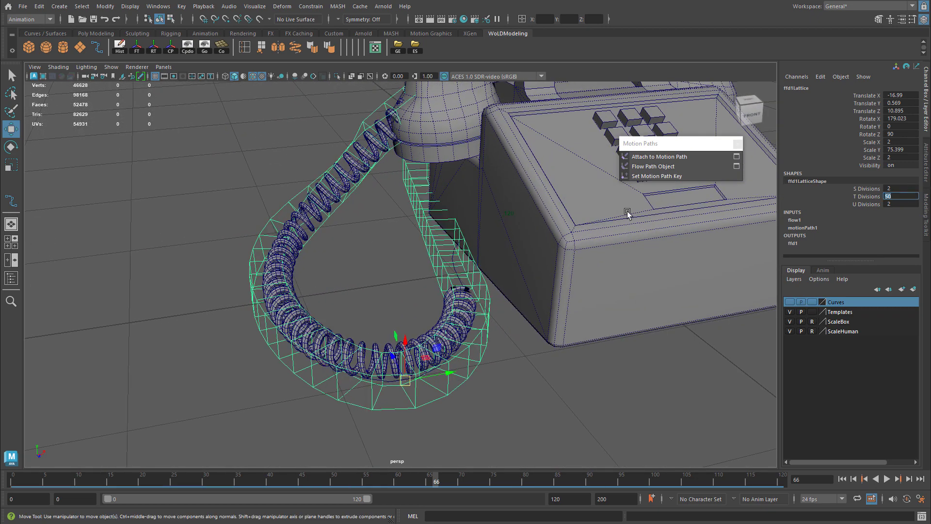
{"action": "left_click_drag", "start_coordinate": [432, 234], "coordinate": [410, 244], "text": "alt"}
{"action": "left_click", "coordinate": [896, 195]}
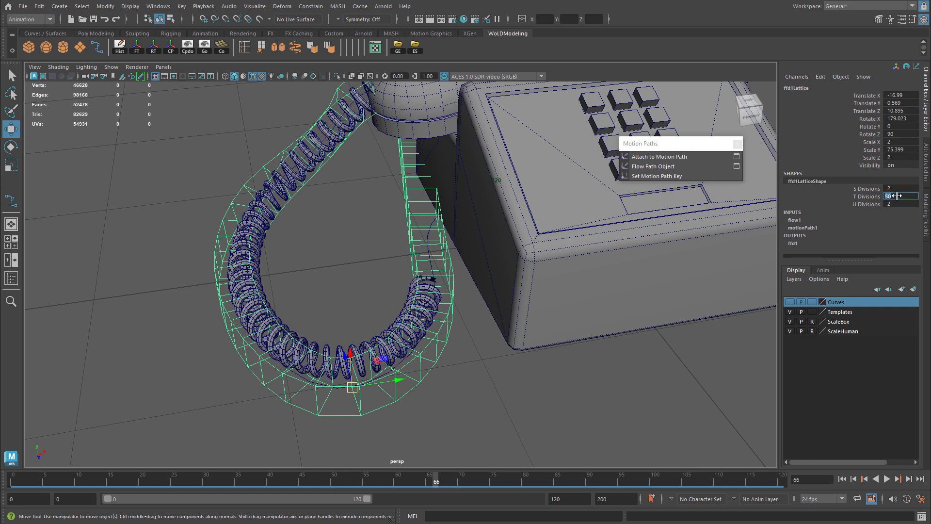
{"action": "type", "text": "40"}
{"action": "key", "text": "Return"}
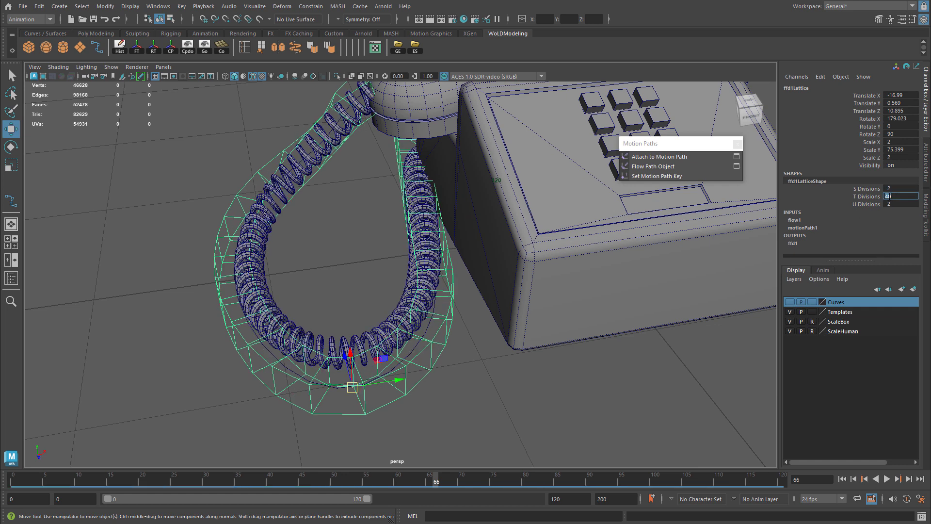
Try 45 T divisions on the flow lattice, and reduce the value to 30.
{"action": "type", "text": "45"}
{"action": "key", "text": "Return"}
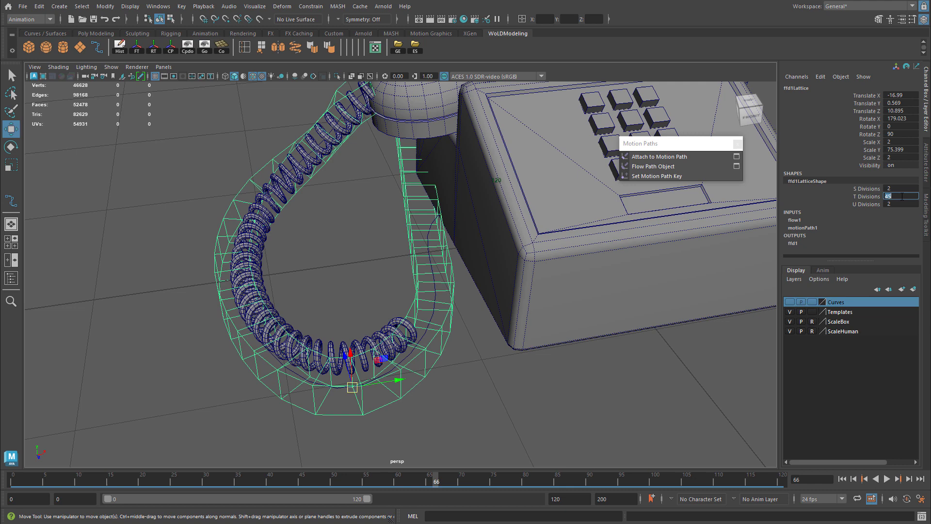
{"action": "type", "text": "30"}
{"action": "key", "text": "Return"}
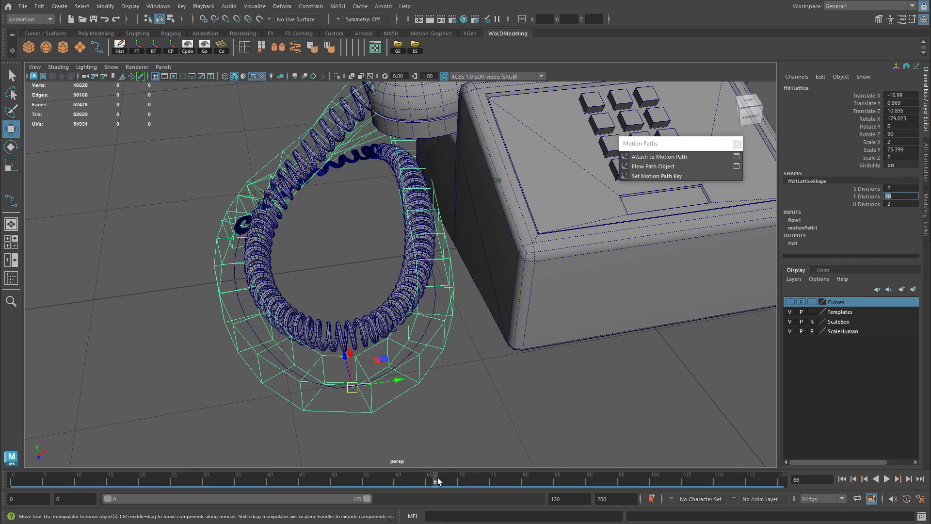
Scrub the timeline back to frame 36 and to frame 0, and play the cord's animation up to frame 68.
{"action": "left_click_drag", "start_coordinate": [437, 481], "coordinate": [241, 490]}
{"action": "left_click_drag", "start_coordinate": [426, 302], "coordinate": [344, 459], "text": "alt"}
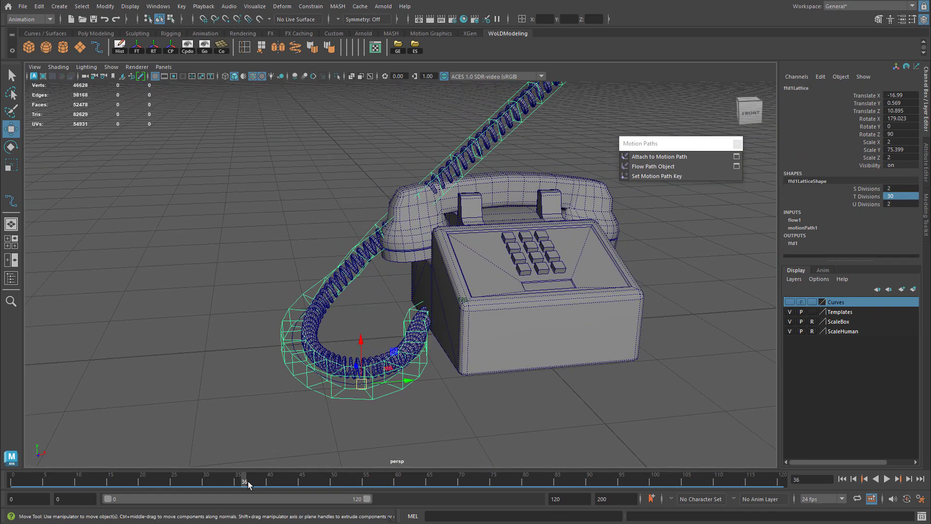
{"action": "left_click_drag", "start_coordinate": [249, 481], "coordinate": [10, 487]}
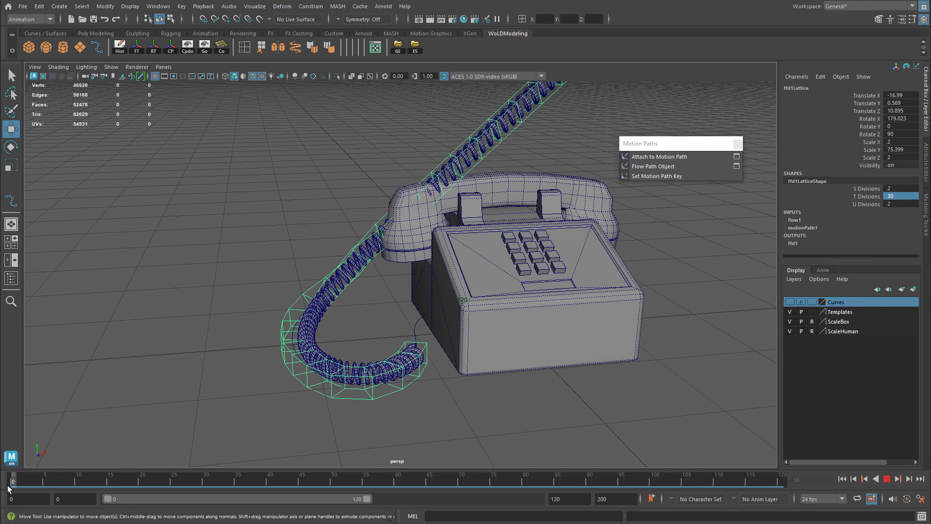
{"action": "scroll", "coordinate": [520, 117], "scroll_direction": "down", "scroll_amount": 5}
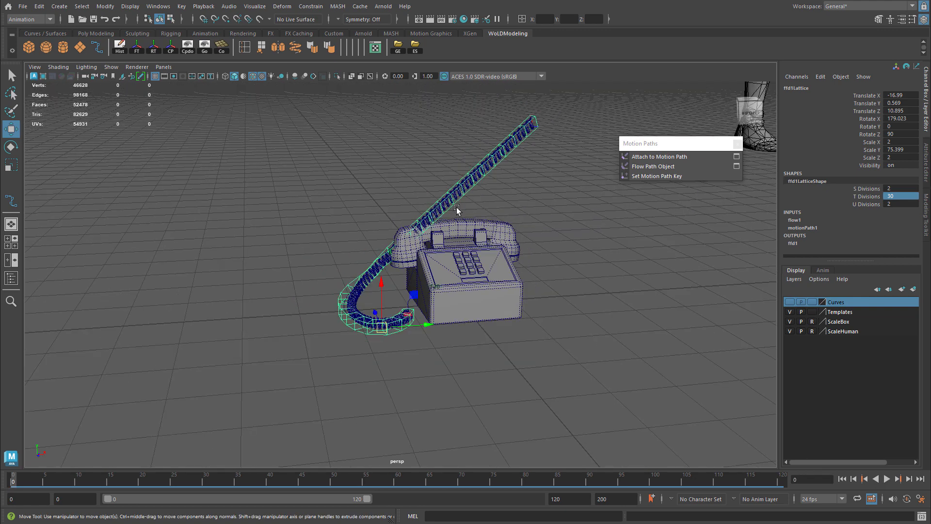
{"action": "scroll", "coordinate": [456, 209], "scroll_direction": "up", "scroll_amount": 3}
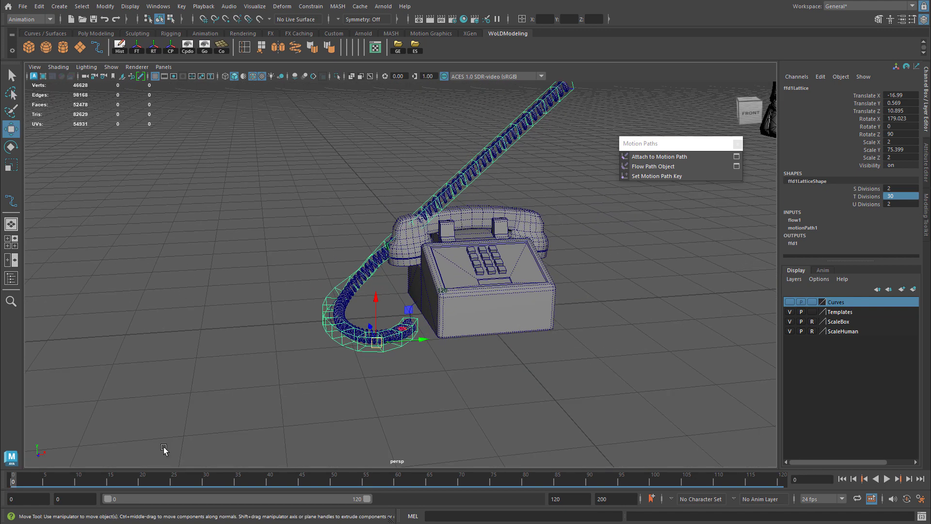
{"action": "key", "text": "alt+v"}
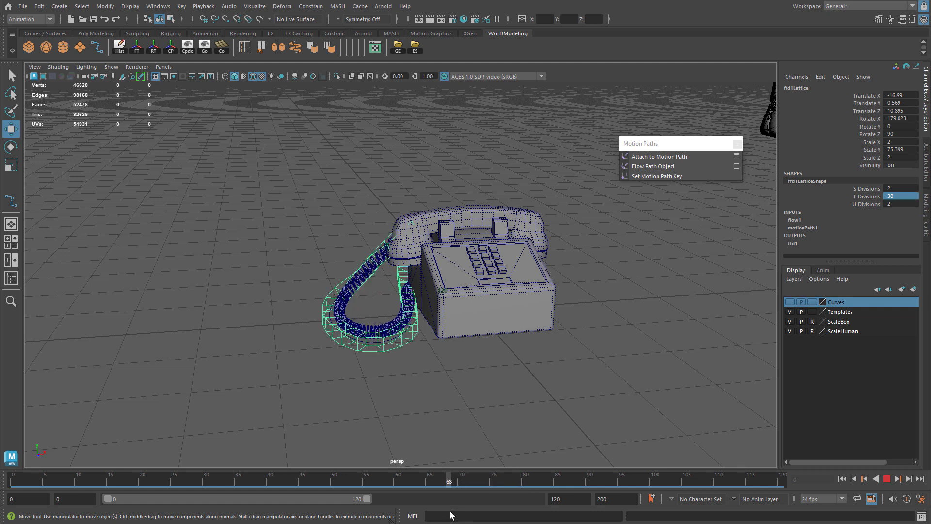
{"action": "key", "text": "alt+v"}
Set the flow lattice's T divisions to 35 at frame 68.
{"action": "left_click", "coordinate": [900, 196]}
{"action": "type", "text": "35"}
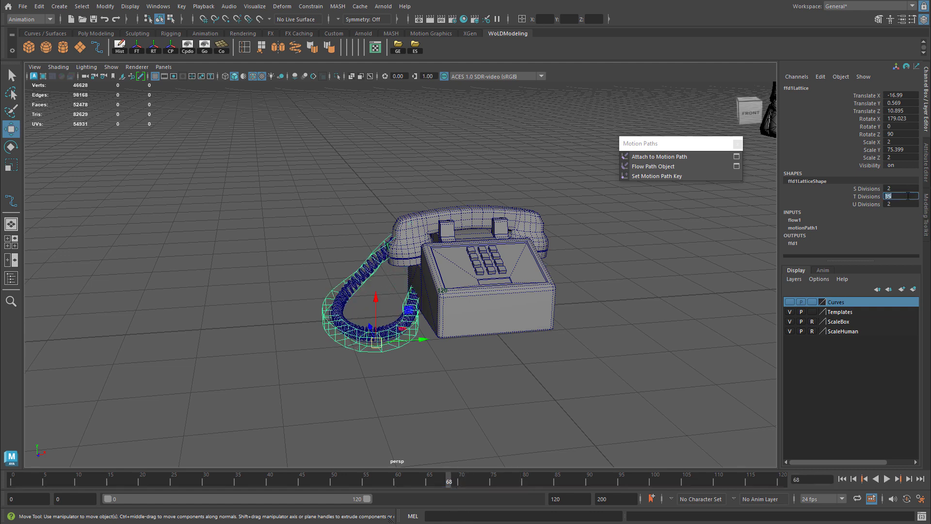
Set the flow lattice's T divisions to 40 and play the cord's animation up to frame 73.
{"action": "left_click_drag", "start_coordinate": [259, 252], "coordinate": [485, 436], "text": "alt"}
{"action": "type", "text": "40"}
{"action": "key", "text": "Return"}
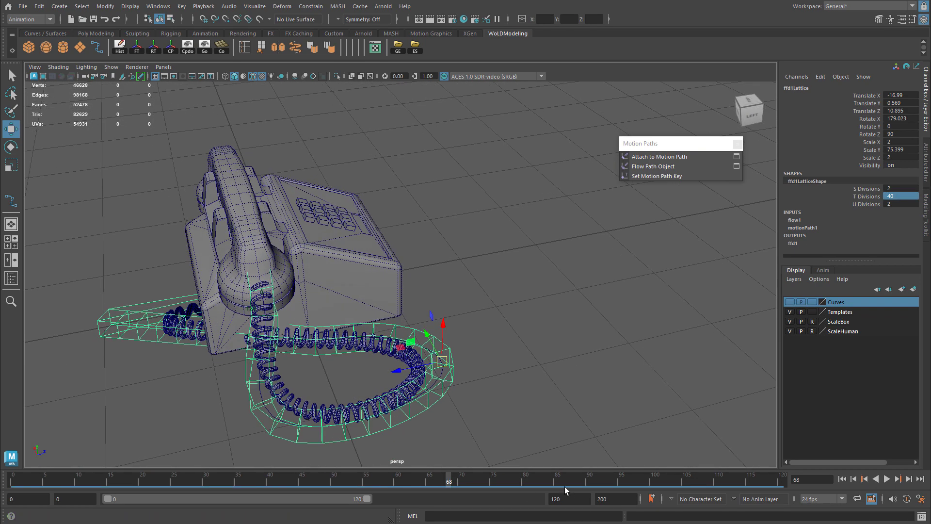
{"action": "key", "text": "alt+v"}
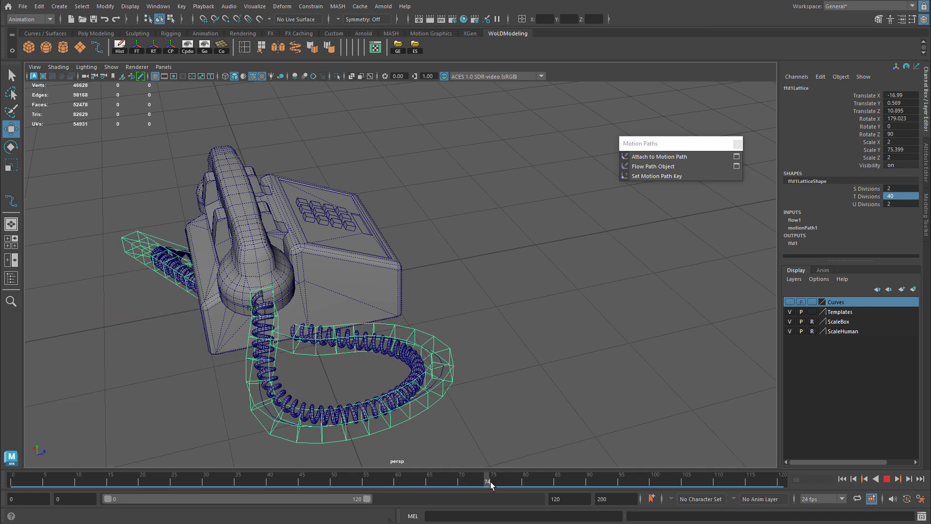
{"action": "key", "text": "alt+v"}
Examine the coiled cord and its lattice from the front, side and back of the telephone.
{"action": "left_click_drag", "start_coordinate": [411, 444], "coordinate": [253, 269], "text": "alt"}
{"action": "right_click_drag", "start_coordinate": [252, 269], "coordinate": [353, 260], "text": "alt"}
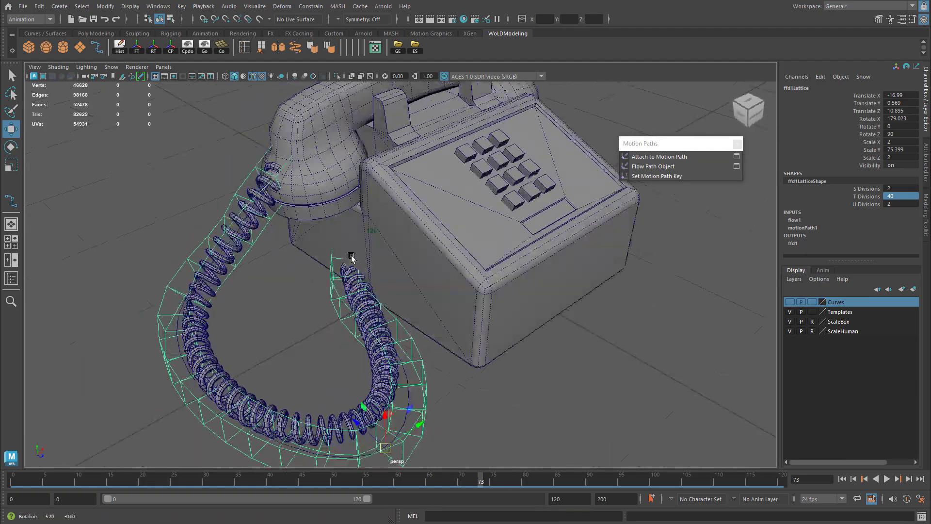
{"action": "left_click_drag", "start_coordinate": [353, 260], "coordinate": [420, 218], "text": "alt"}
{"action": "left_click_drag", "start_coordinate": [366, 268], "coordinate": [562, 281], "text": "alt"}
{"action": "right_click_drag", "start_coordinate": [561, 281], "coordinate": [330, 267], "text": "alt"}
{"action": "middle_click_drag", "start_coordinate": [330, 267], "coordinate": [474, 264], "text": "alt"}
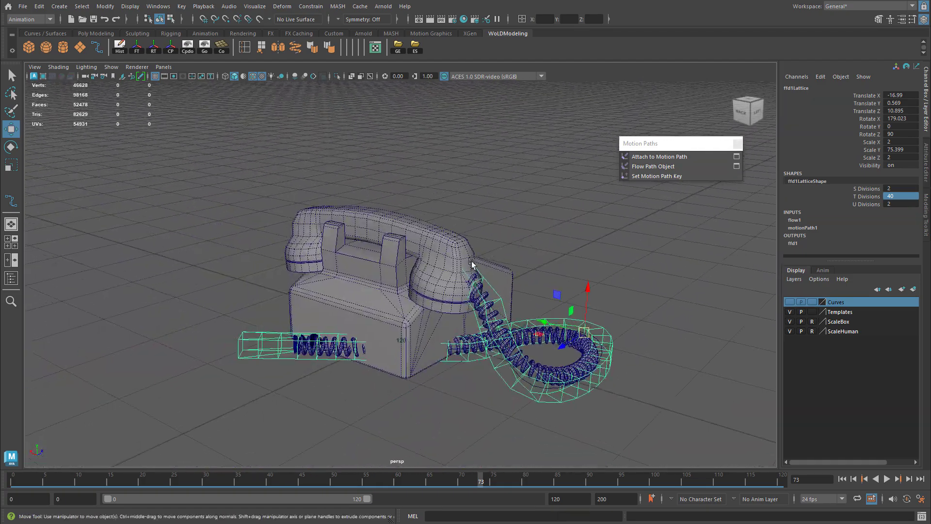
{"action": "right_click_drag", "start_coordinate": [473, 264], "coordinate": [336, 350], "text": "alt"}
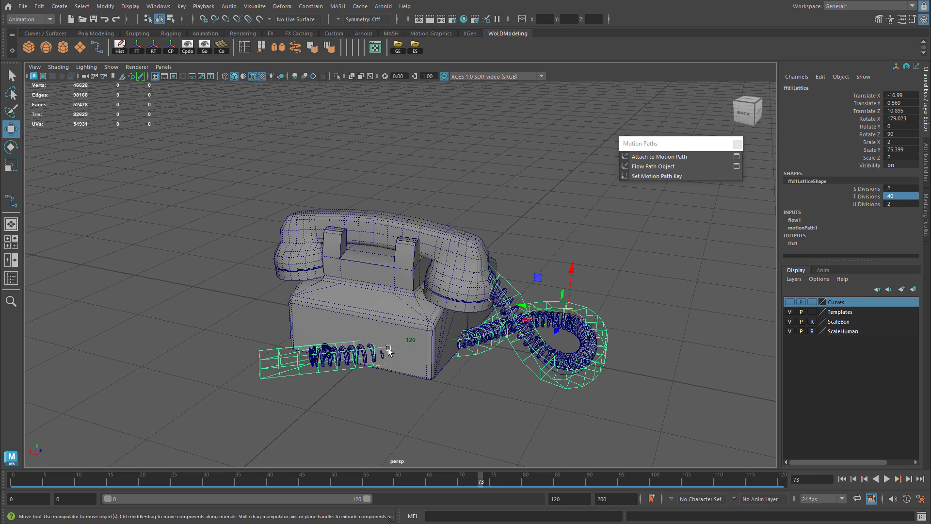
{"action": "left_click_drag", "start_coordinate": [580, 330], "coordinate": [401, 333], "text": "alt"}
Try 20, 30 and 35 T divisions on the flow lattice.
{"action": "left_click", "coordinate": [908, 196]}
{"action": "type", "text": "20"}
{"action": "key", "text": "Return"}
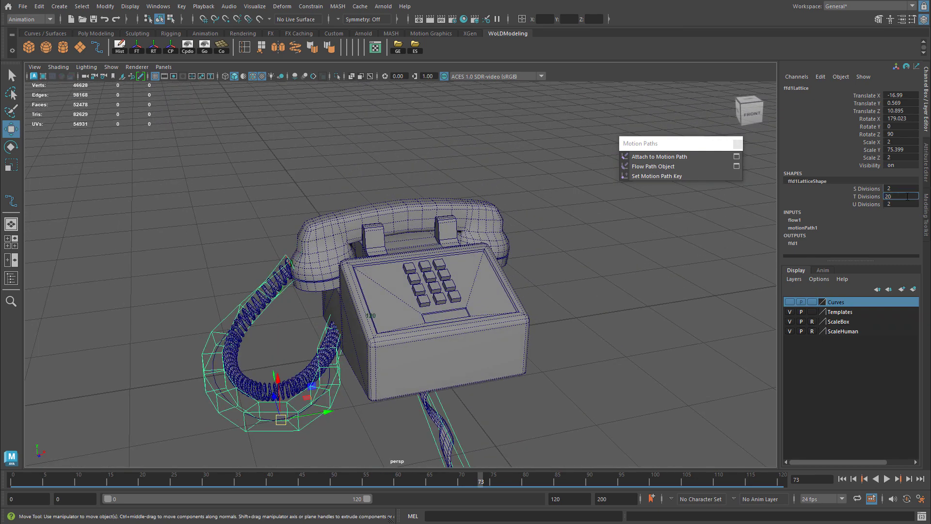
{"action": "type", "text": "30"}
{"action": "key", "text": "Return"}
{"action": "middle_click_drag", "start_coordinate": [386, 294], "coordinate": [430, 269], "text": "alt"}
{"action": "left_click", "coordinate": [904, 196]}
{"action": "type", "text": "35"}
{"action": "key", "text": "Return"}
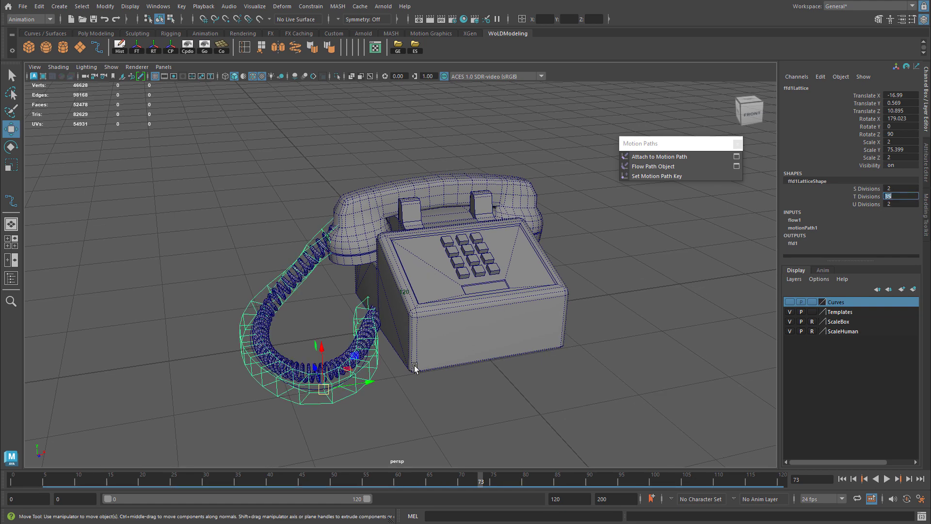
Set the timeline to frame 72, return the flow lattice's T divisions to 40, and check the coil's spacing.
{"action": "middle_click_drag", "start_coordinate": [415, 368], "coordinate": [498, 297], "text": "alt"}
{"action": "mouse_move", "coordinate": [482, 482]}
{"action": "left_mouse_down"}
{"action": "mouse_move", "coordinate": [529, 476]}
{"action": "mouse_move", "coordinate": [484, 484]}
{"action": "left_mouse_up"}
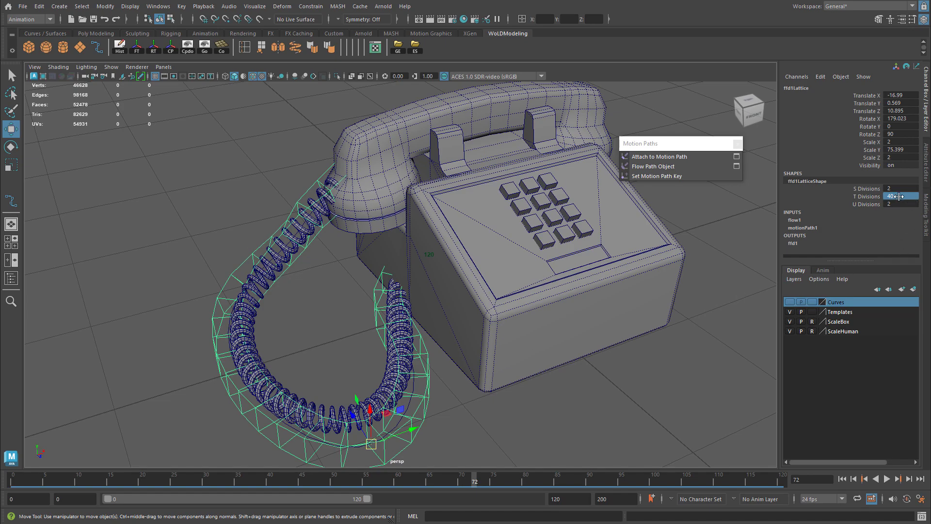
{"action": "left_click_drag", "start_coordinate": [366, 317], "coordinate": [369, 144], "text": "alt"}
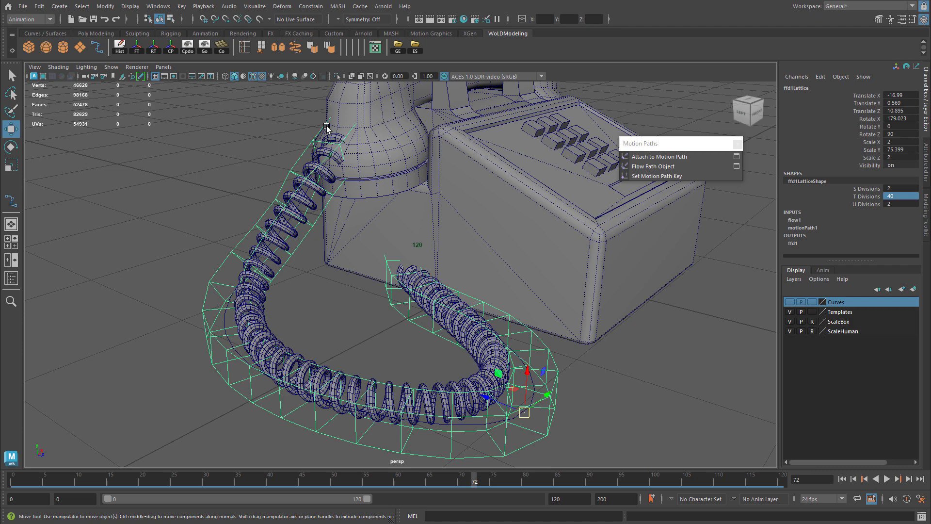
{"action": "left_click_drag", "start_coordinate": [444, 334], "coordinate": [437, 282], "text": "alt"}
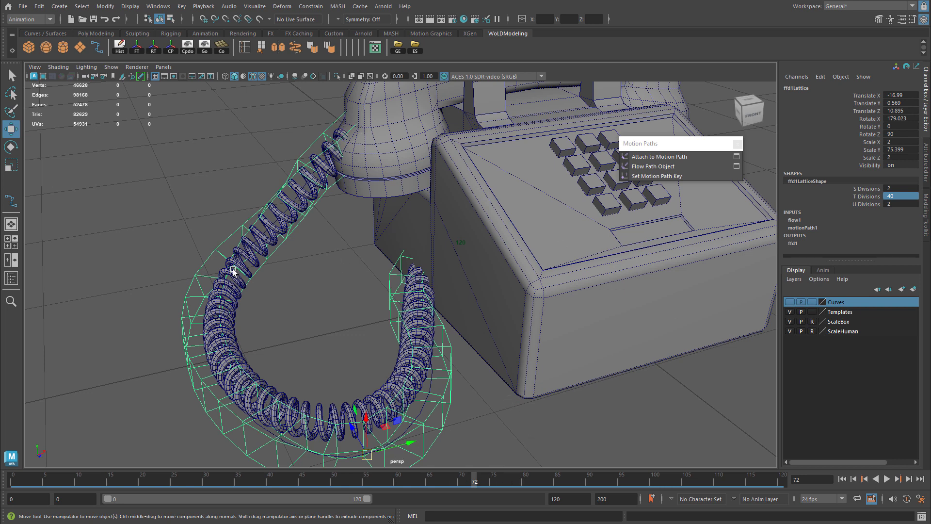
{"action": "middle_click_drag", "start_coordinate": [361, 286], "coordinate": [341, 295], "text": "alt"}
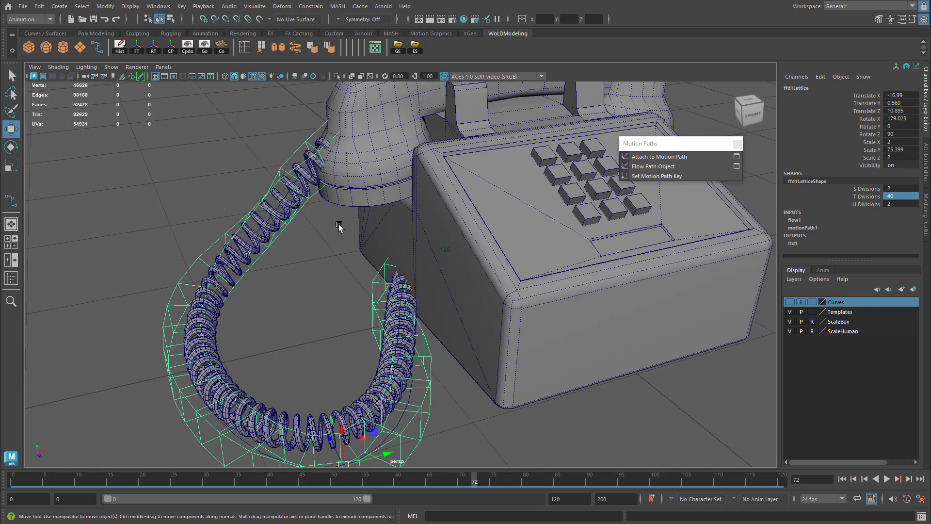
{"action": "middle_click_drag", "start_coordinate": [333, 213], "coordinate": [347, 215], "text": "alt"}
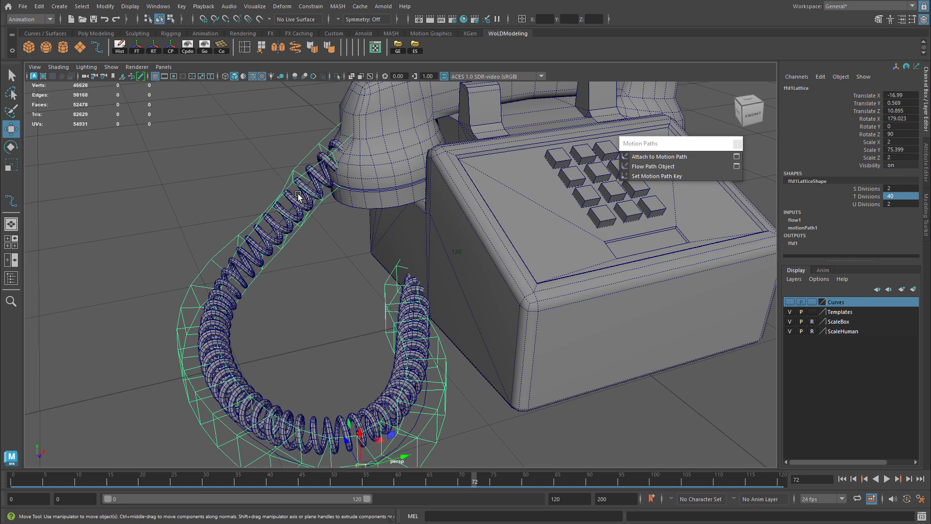
Switch the cord's path curve to Control Vertex mode.
{"action": "left_click", "coordinate": [300, 196]}
{"action": "right_click_drag", "start_coordinate": [286, 137], "coordinate": [271, 134]}
{"action": "right_click", "coordinate": [285, 129]}
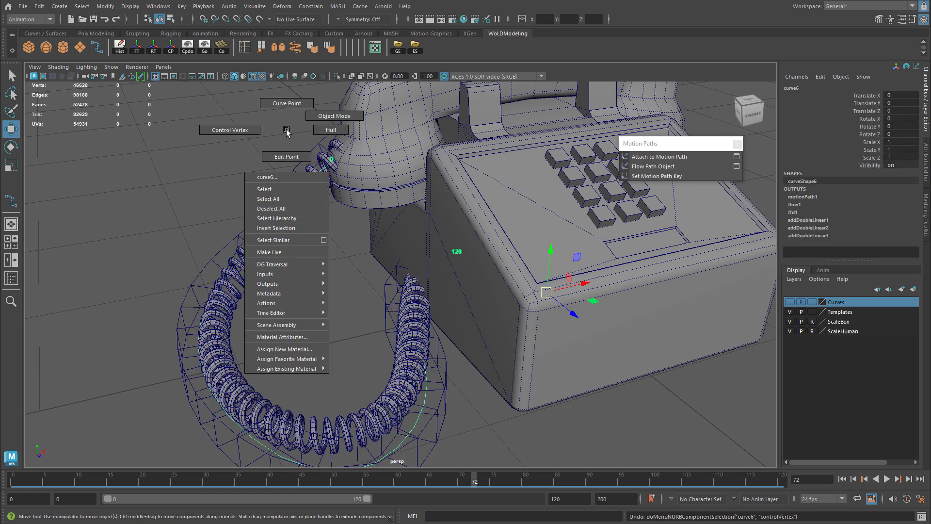
{"action": "right_click_drag", "start_coordinate": [286, 129], "coordinate": [251, 129]}
{"action": "left_click_drag", "start_coordinate": [320, 140], "coordinate": [404, 162], "text": "alt"}
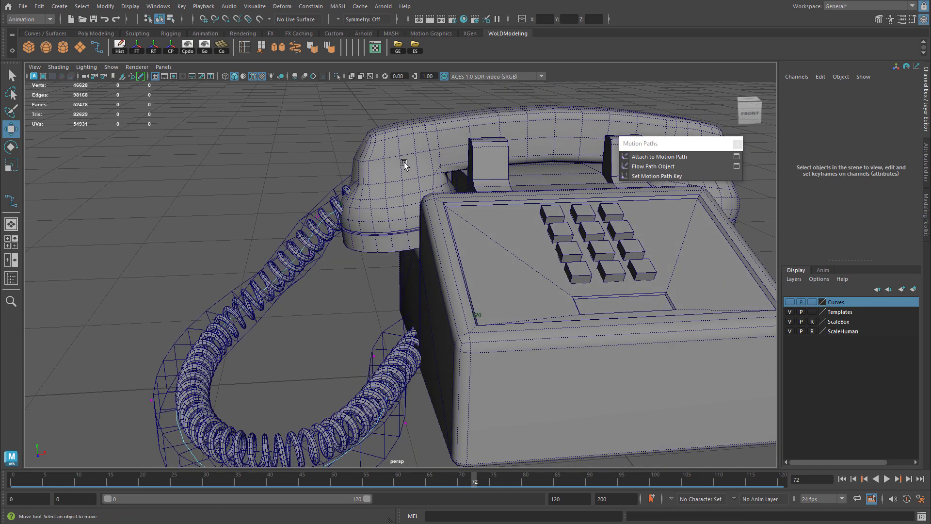
Move the path curve's control vertex beside the handset outward along X, away from the handset.
{"action": "left_click_drag", "start_coordinate": [340, 203], "coordinate": [363, 190]}
{"action": "key", "text": "ctrl+z"}
{"action": "left_click_drag", "start_coordinate": [382, 136], "coordinate": [437, 215]}
{"action": "right_click_drag", "start_coordinate": [286, 216], "coordinate": [370, 186], "text": "alt"}
{"action": "key", "text": "ctrl+z"}
{"action": "left_click", "coordinate": [330, 195]}
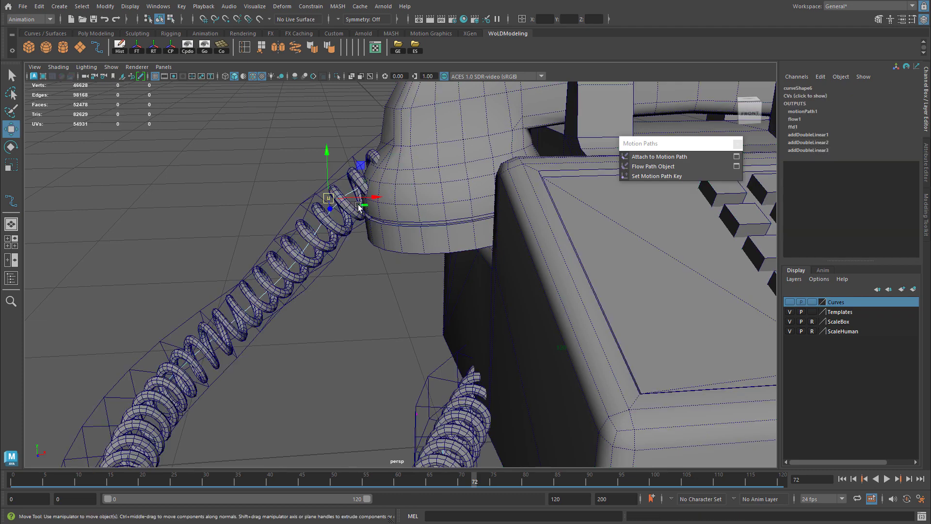
{"action": "left_click_drag", "start_coordinate": [369, 198], "coordinate": [340, 198]}
{"action": "middle_click_drag", "start_coordinate": [278, 281], "coordinate": [401, 293], "text": "alt"}
{"action": "scroll", "coordinate": [368, 230], "scroll_direction": "down", "scroll_amount": 2}
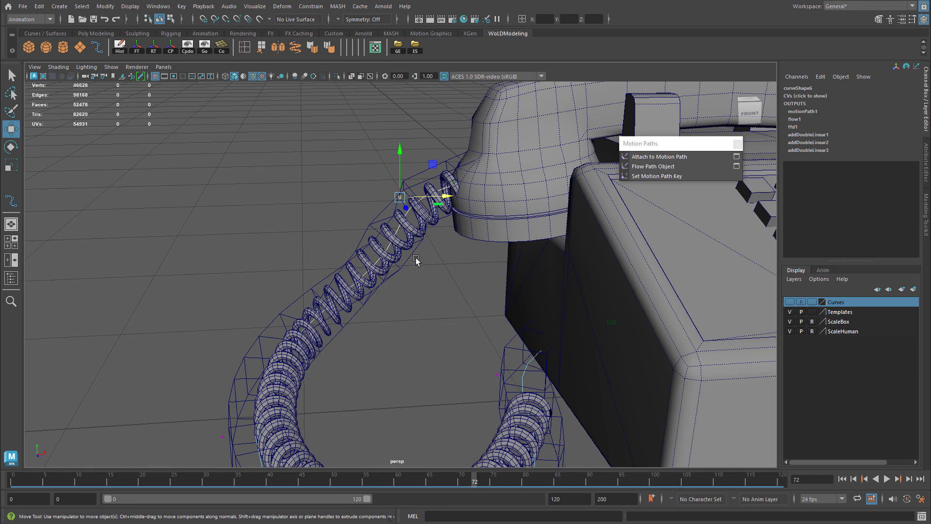
{"action": "middle_click_drag", "start_coordinate": [416, 261], "coordinate": [445, 243], "text": "alt"}
{"action": "left_click_drag", "start_coordinate": [469, 182], "coordinate": [461, 183]}
Pull the next control vertex down the path outward along X and fine-tune the one beside the handset to round the cord.
{"action": "left_click", "coordinate": [436, 231]}
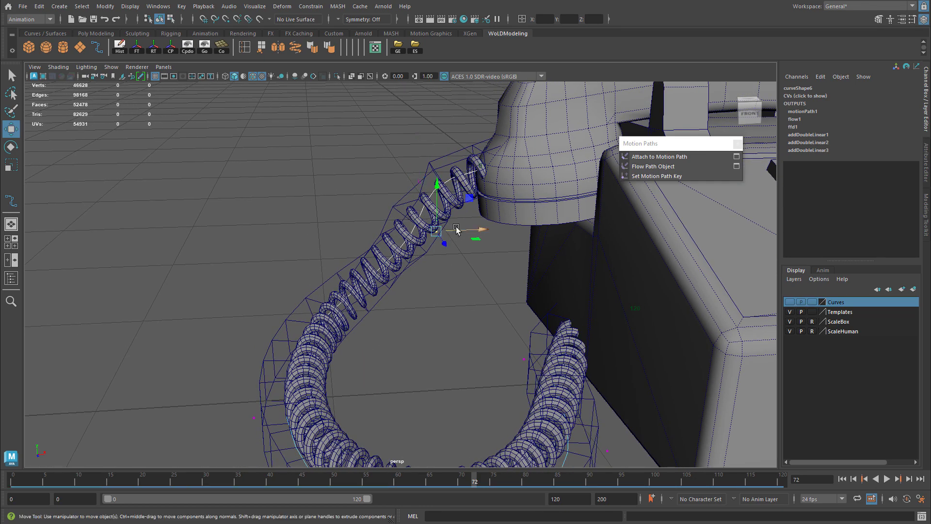
{"action": "left_click_drag", "start_coordinate": [455, 230], "coordinate": [392, 234]}
{"action": "middle_click_drag", "start_coordinate": [468, 190], "coordinate": [427, 262], "text": "alt"}
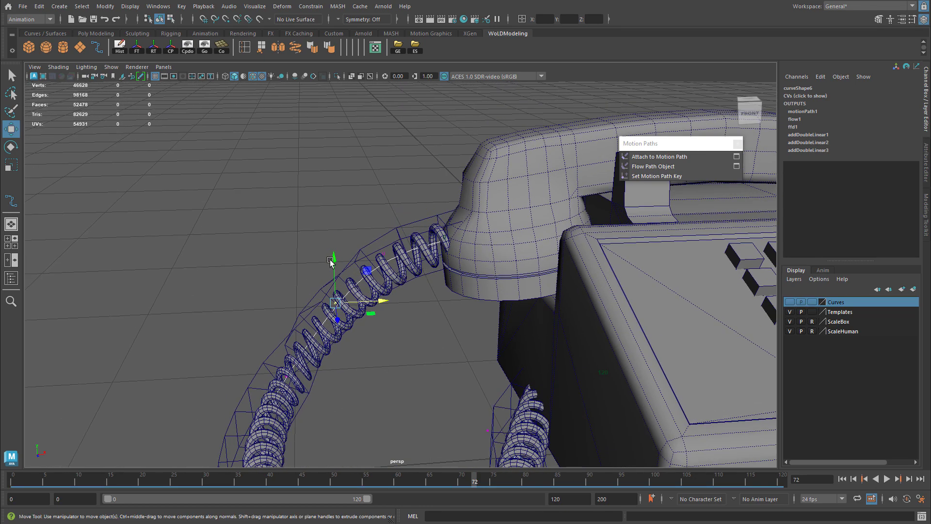
{"action": "right_click_drag", "start_coordinate": [330, 260], "coordinate": [410, 249], "text": "alt"}
{"action": "left_click", "coordinate": [378, 247]}
{"action": "mouse_move", "coordinate": [421, 245]}
{"action": "left_mouse_down"}
{"action": "mouse_move", "coordinate": [403, 249]}
{"action": "mouse_move", "coordinate": [416, 252]}
{"action": "left_mouse_up"}
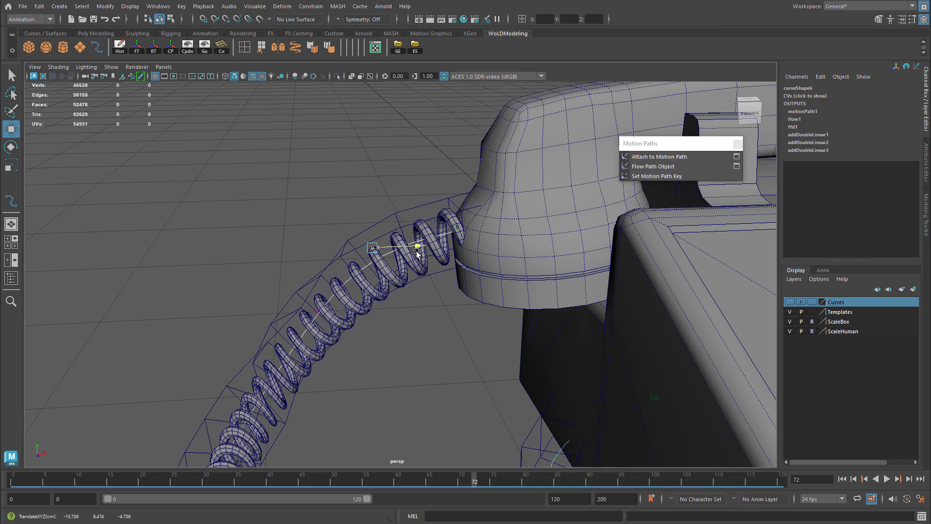
Check the coil's end inside the handset and adjust the path curve's end control vertex along X.
{"action": "left_click_drag", "start_coordinate": [494, 224], "coordinate": [440, 218], "text": "alt"}
{"action": "right_click_drag", "start_coordinate": [441, 218], "coordinate": [503, 226], "text": "alt"}
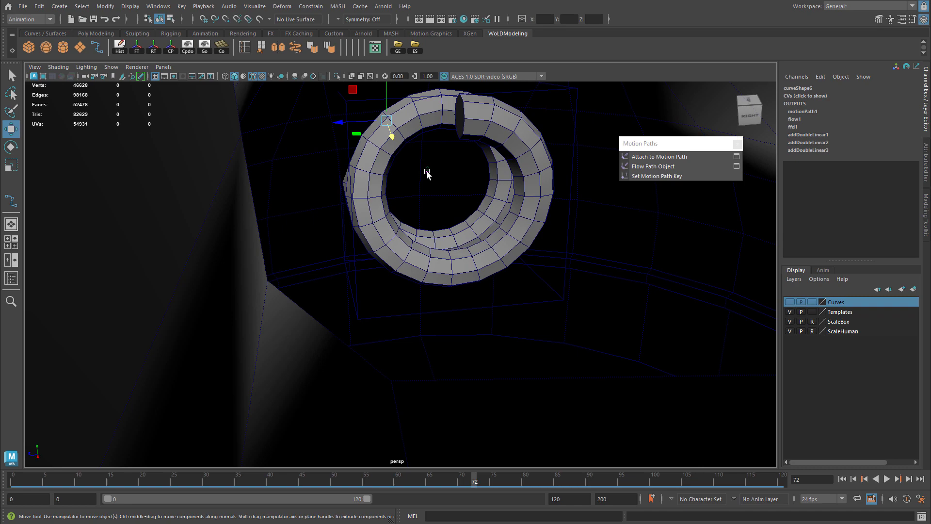
{"action": "right_click_drag", "start_coordinate": [427, 172], "coordinate": [357, 224], "text": "alt"}
{"action": "left_click_drag", "start_coordinate": [357, 224], "coordinate": [466, 216], "text": "alt"}
{"action": "right_click_drag", "start_coordinate": [466, 216], "coordinate": [393, 224], "text": "alt"}
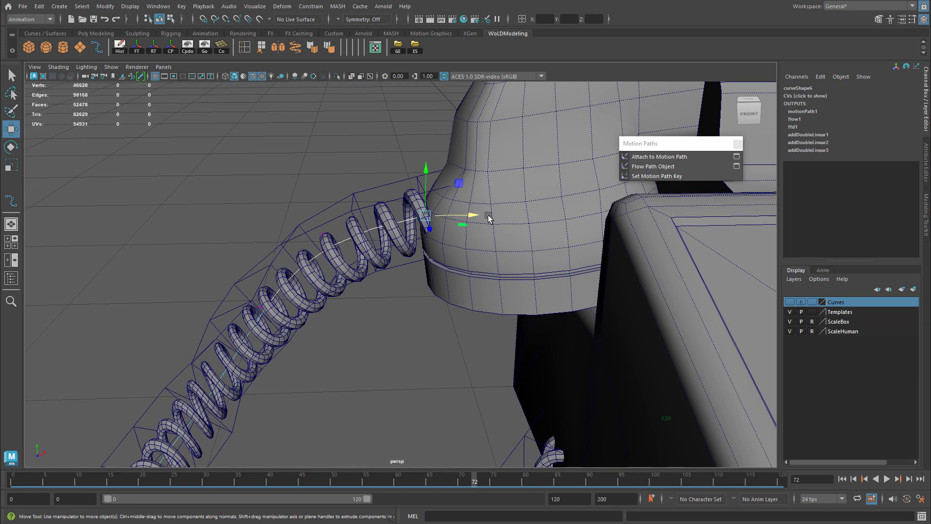
{"action": "left_click_drag", "start_coordinate": [489, 217], "coordinate": [448, 224]}
{"action": "right_click_drag", "start_coordinate": [518, 234], "coordinate": [495, 246], "text": "alt"}
{"action": "middle_click_drag", "start_coordinate": [495, 246], "coordinate": [495, 147], "text": "alt"}
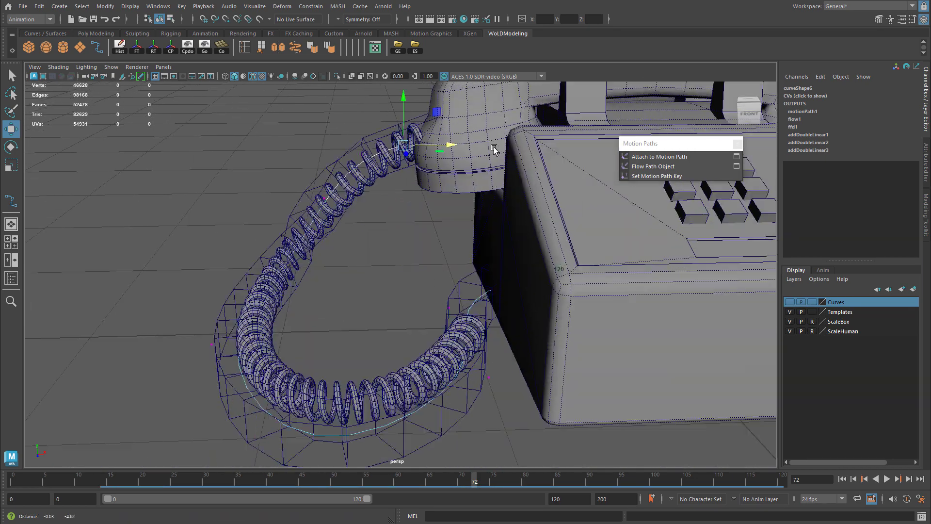
Locate and select the path curve's control vertex on the cord section inside the telephone base.
{"action": "right_click_drag", "start_coordinate": [494, 148], "coordinate": [578, 216], "text": "alt"}
{"action": "left_click_drag", "start_coordinate": [578, 216], "coordinate": [324, 241], "text": "alt"}
{"action": "left_click", "coordinate": [502, 294]}
{"action": "middle_click_drag", "start_coordinate": [515, 241], "coordinate": [305, 204], "text": "alt"}
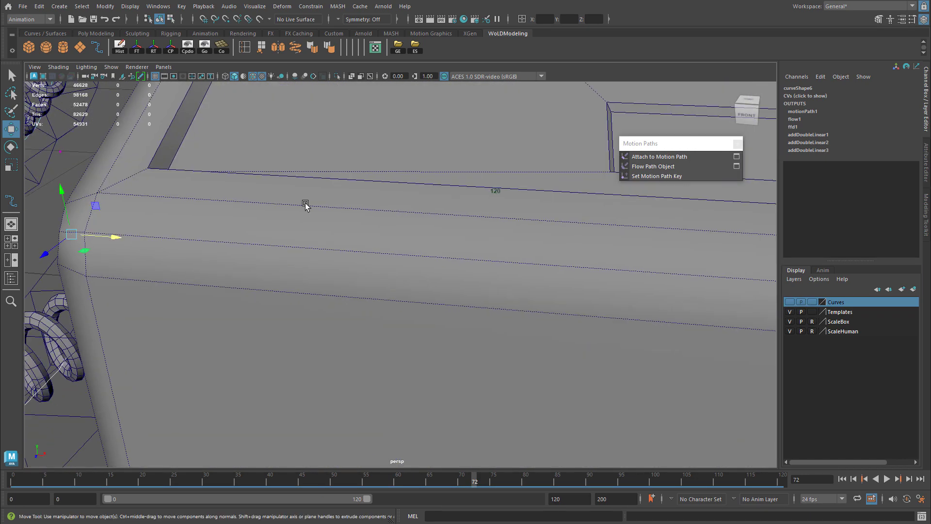
{"action": "right_click_drag", "start_coordinate": [305, 203], "coordinate": [519, 185], "text": "alt"}
{"action": "middle_click_drag", "start_coordinate": [519, 185], "coordinate": [427, 257], "text": "alt"}
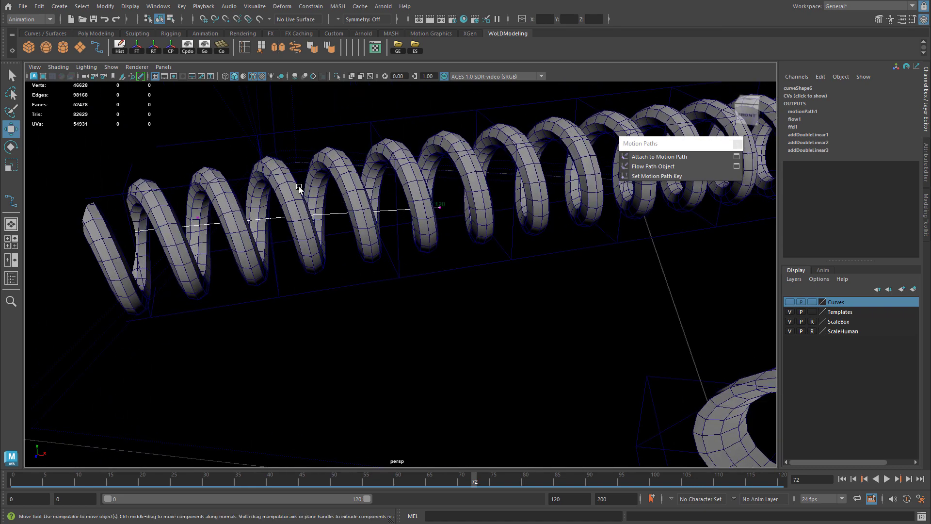
{"action": "left_click_drag", "start_coordinate": [176, 190], "coordinate": [223, 224]}
{"action": "right_click_drag", "start_coordinate": [301, 218], "coordinate": [243, 239], "text": "alt"}
{"action": "middle_click_drag", "start_coordinate": [242, 239], "coordinate": [609, 212], "text": "alt"}
{"action": "left_click_drag", "start_coordinate": [609, 212], "coordinate": [410, 332], "text": "alt"}
In the front view, select the control vertices along the cord's floor-level loop and raise them slightly.
{"action": "key", "text": "space"}
{"action": "key", "text": "space"}
{"action": "right_click_drag", "start_coordinate": [260, 357], "coordinate": [181, 283], "text": "alt"}
{"action": "key", "text": "f"}
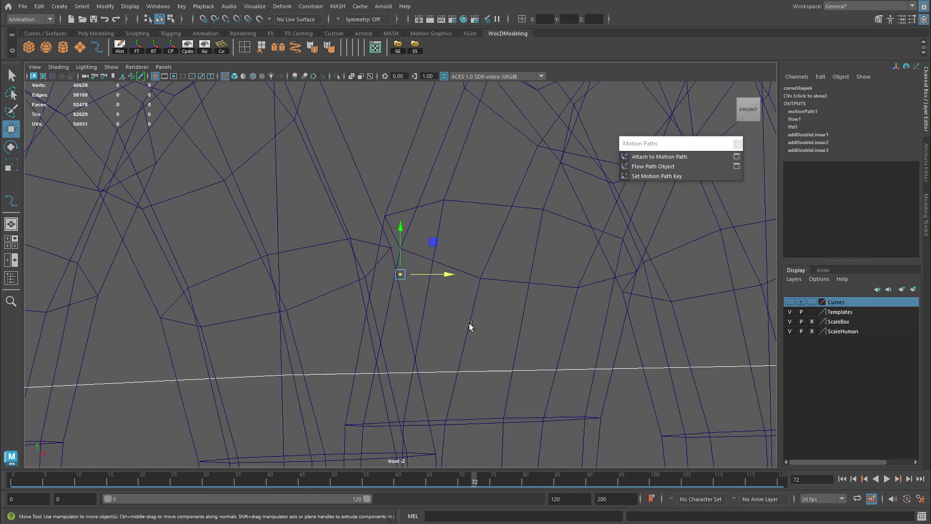
{"action": "scroll", "coordinate": [438, 312], "scroll_direction": "down", "scroll_amount": 7}
{"action": "middle_click_drag", "start_coordinate": [212, 252], "coordinate": [221, 250], "text": "alt"}
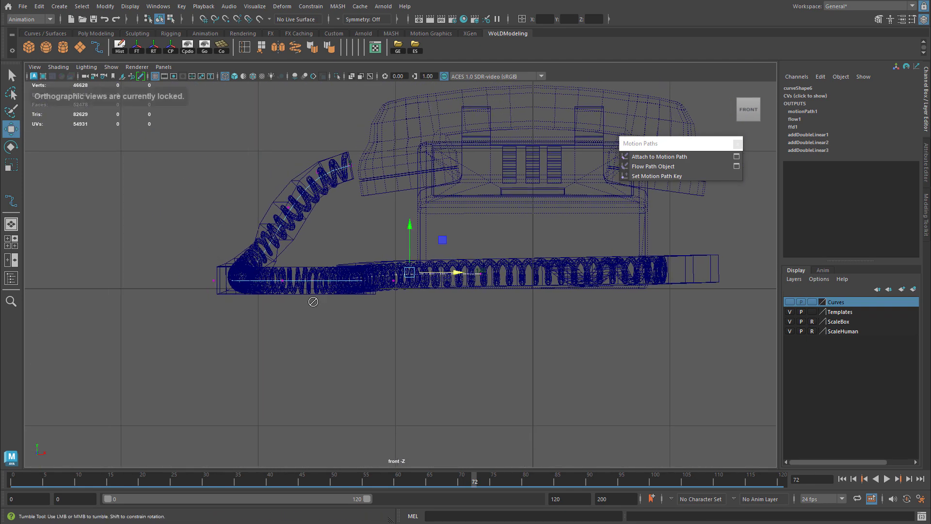
{"action": "left_click_drag", "start_coordinate": [188, 245], "coordinate": [372, 307], "text": "ctrl+alt"}
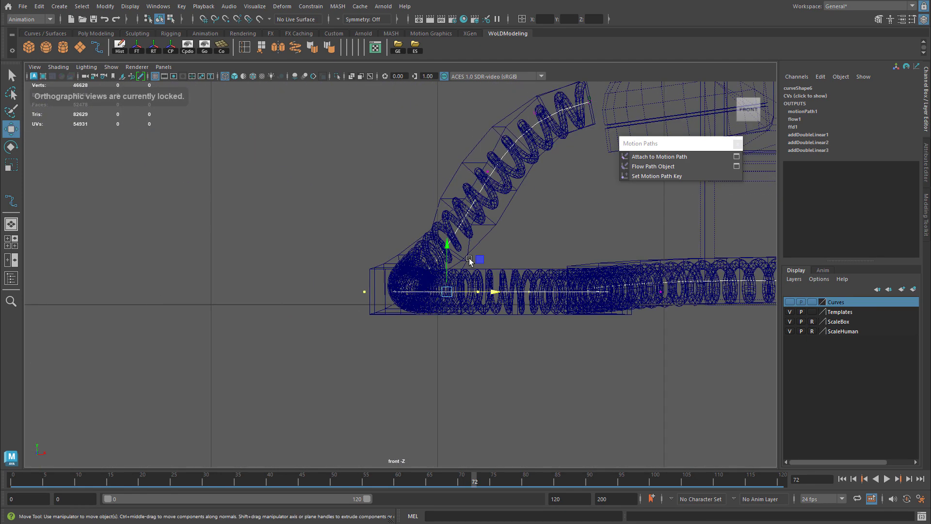
{"action": "left_click_drag", "start_coordinate": [469, 260], "coordinate": [447, 238]}
Select the control vertices around the cord's section near the telephone base and raise them slightly.
{"action": "left_click_drag", "start_coordinate": [588, 253], "coordinate": [658, 310]}
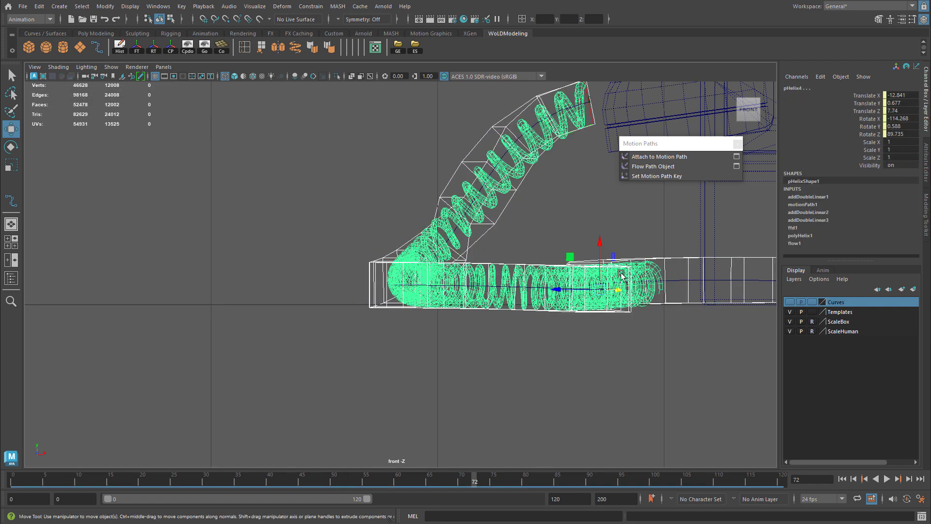
{"action": "key", "text": "ctrl+z"}
{"action": "left_click_drag", "start_coordinate": [528, 234], "coordinate": [688, 330]}
{"action": "left_click_drag", "start_coordinate": [609, 237], "coordinate": [606, 237]}
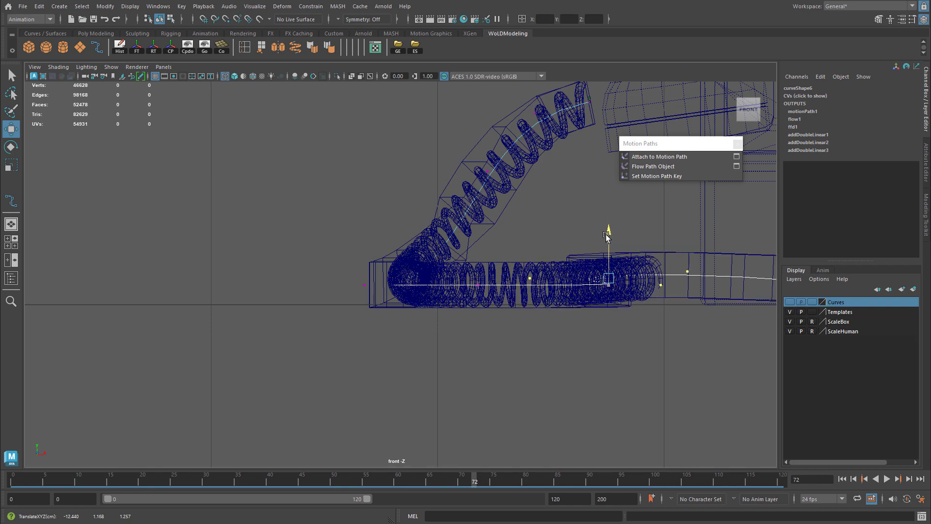
{"action": "key", "text": "space"}
{"action": "key", "text": "space"}
Move the path curve's control vertex at the telephone base along X so the coil reaches into the base's side.
{"action": "right_click_drag", "start_coordinate": [584, 239], "coordinate": [426, 239], "text": "alt"}
{"action": "left_click_drag", "start_coordinate": [427, 239], "coordinate": [376, 251], "text": "alt"}
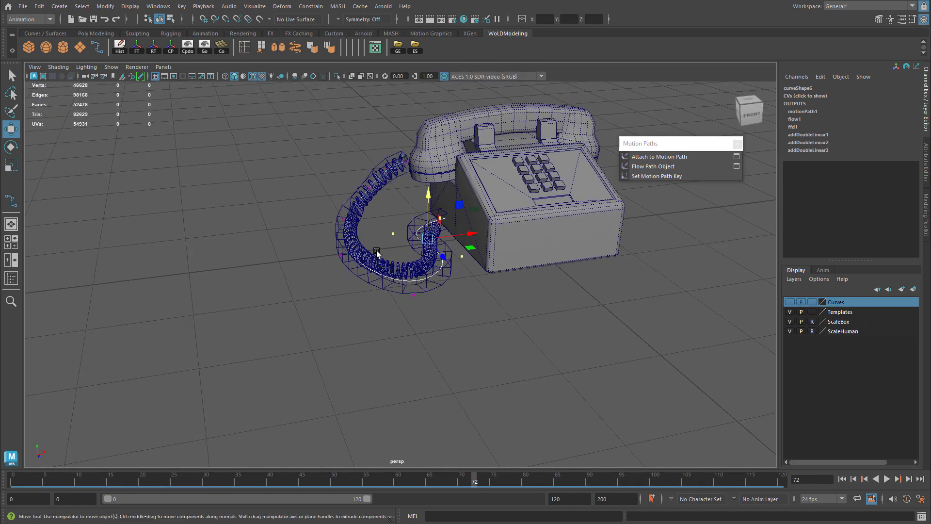
{"action": "right_click_drag", "start_coordinate": [377, 251], "coordinate": [480, 252], "text": "alt"}
{"action": "middle_click_drag", "start_coordinate": [480, 253], "coordinate": [465, 302], "text": "alt"}
{"action": "left_click_drag", "start_coordinate": [466, 302], "coordinate": [416, 312], "text": "alt"}
{"action": "right_click_drag", "start_coordinate": [416, 312], "coordinate": [500, 247], "text": "alt"}
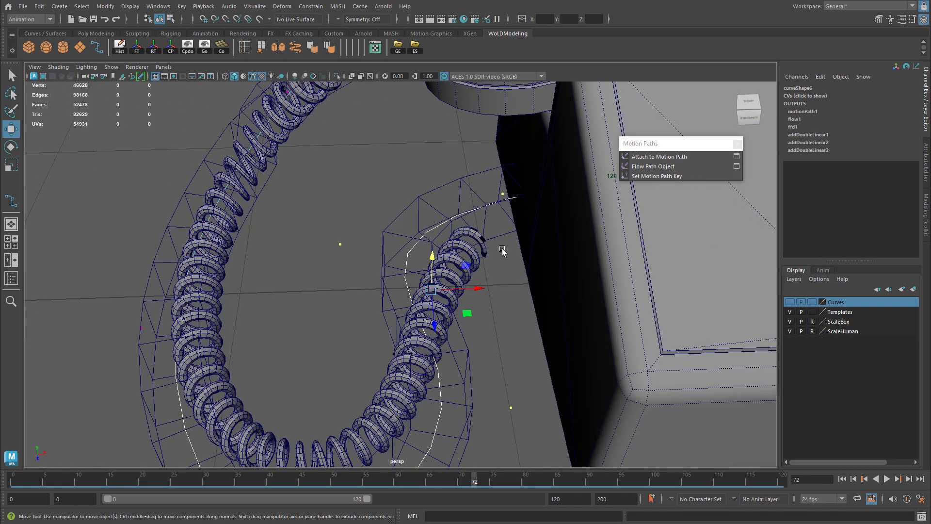
{"action": "left_click", "coordinate": [511, 200]}
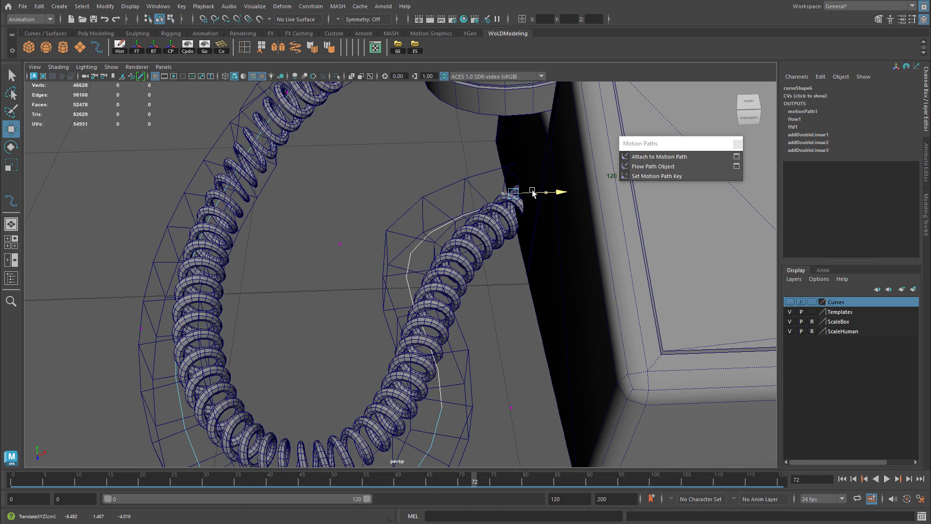
{"action": "left_click_drag", "start_coordinate": [533, 193], "coordinate": [534, 192]}
Select the coiled cord helix and delete its construction history to remove the flow path lattice.
{"action": "right_click_drag", "start_coordinate": [546, 257], "coordinate": [417, 255], "text": "alt"}
{"action": "left_click_drag", "start_coordinate": [417, 254], "coordinate": [359, 180], "text": "alt"}
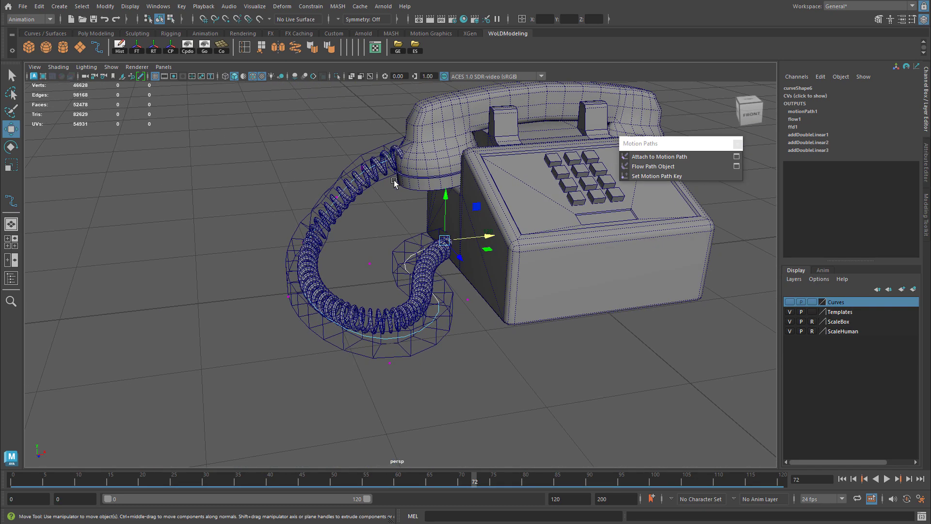
{"action": "left_click_drag", "start_coordinate": [436, 192], "coordinate": [370, 242], "text": "alt"}
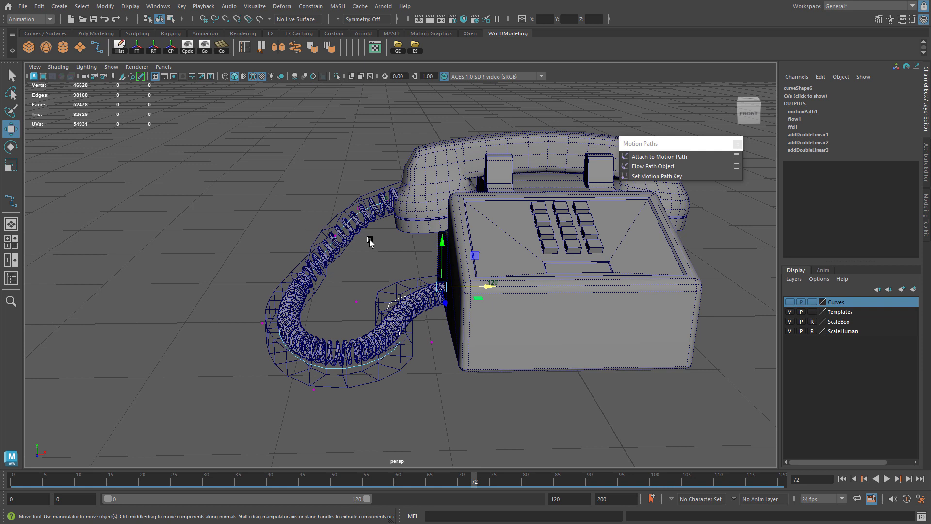
{"action": "left_click", "coordinate": [383, 209]}
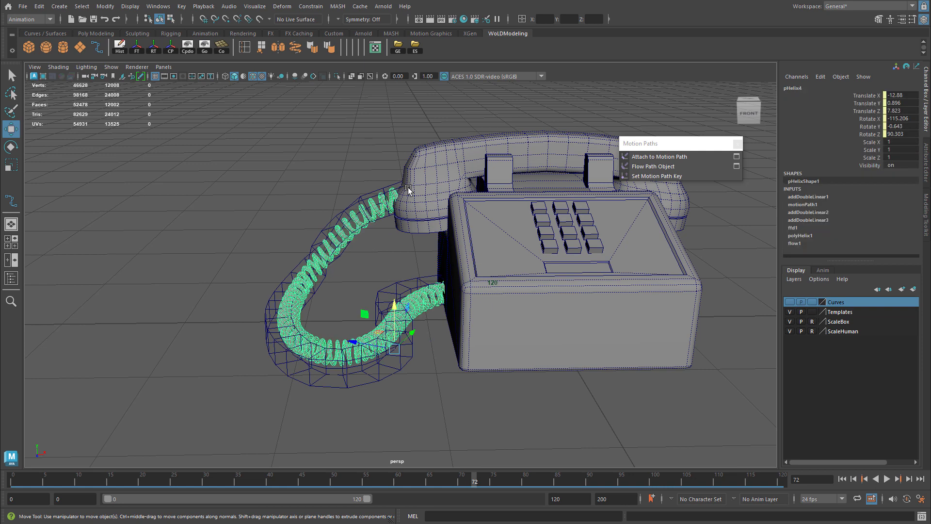
{"action": "left_click", "coordinate": [118, 47]}
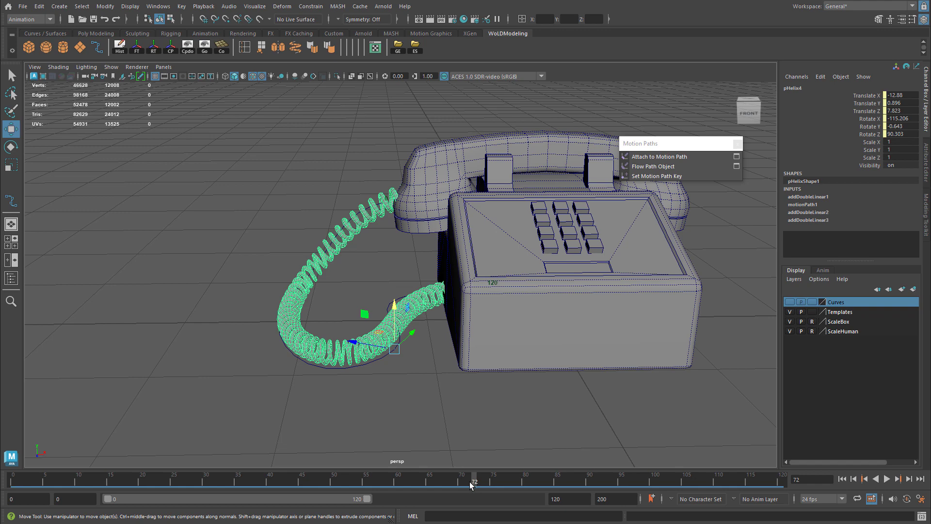
Duplicate the coiled cord, raise the copy above the original, and compare the two during timeline playback.
{"action": "mouse_move", "coordinate": [470, 485]}
{"action": "left_mouse_down"}
{"action": "mouse_move", "coordinate": [456, 485]}
{"action": "mouse_move", "coordinate": [474, 485]}
{"action": "left_mouse_up"}
{"action": "key", "text": "ctrl+d"}
{"action": "left_click_drag", "start_coordinate": [394, 348], "coordinate": [394, 256]}
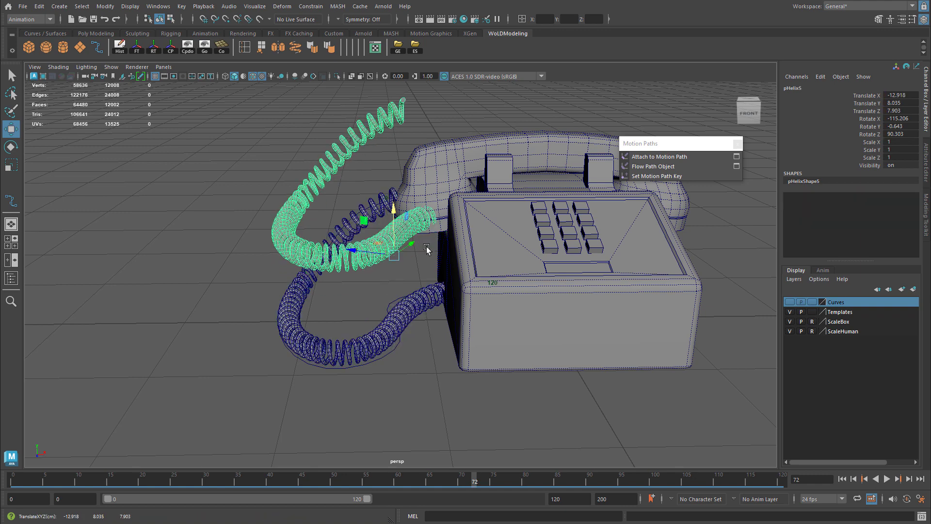
{"action": "key", "text": "alt+v"}
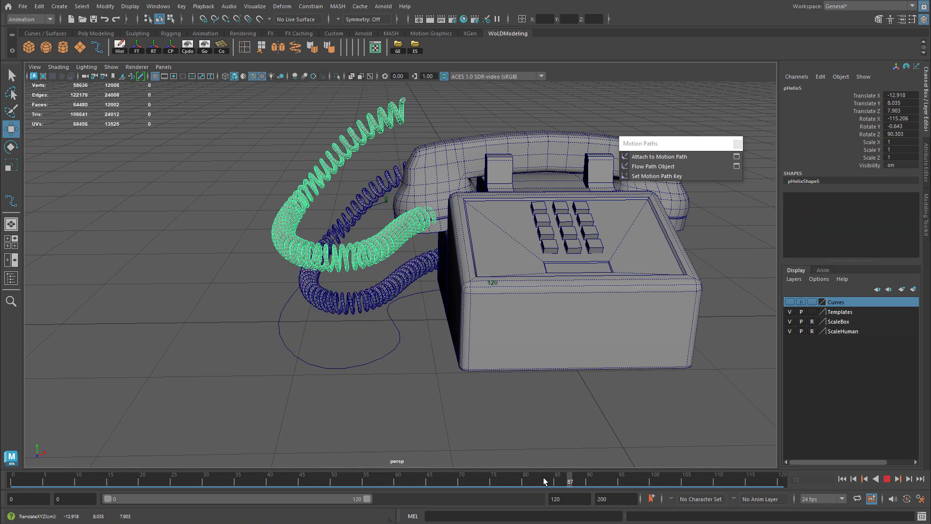
{"action": "key", "text": "alt+v"}
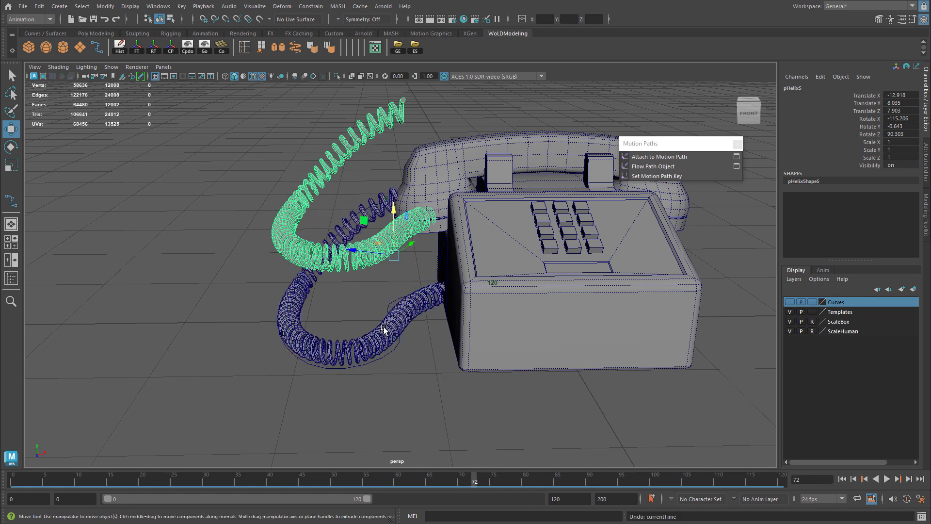
Delete the original motion-path coil and move its path curve along X, well clear of the telephone.
{"action": "left_click", "coordinate": [386, 327]}
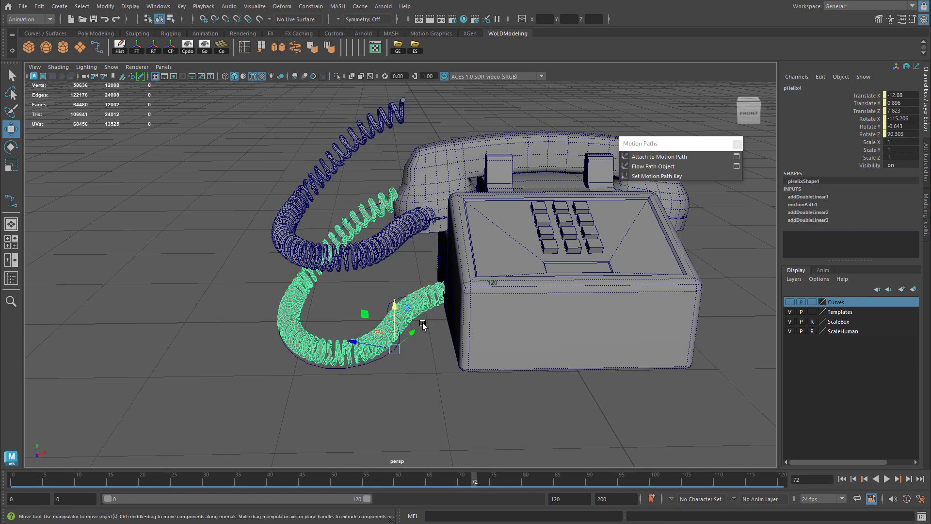
{"action": "key", "text": "Delete"}
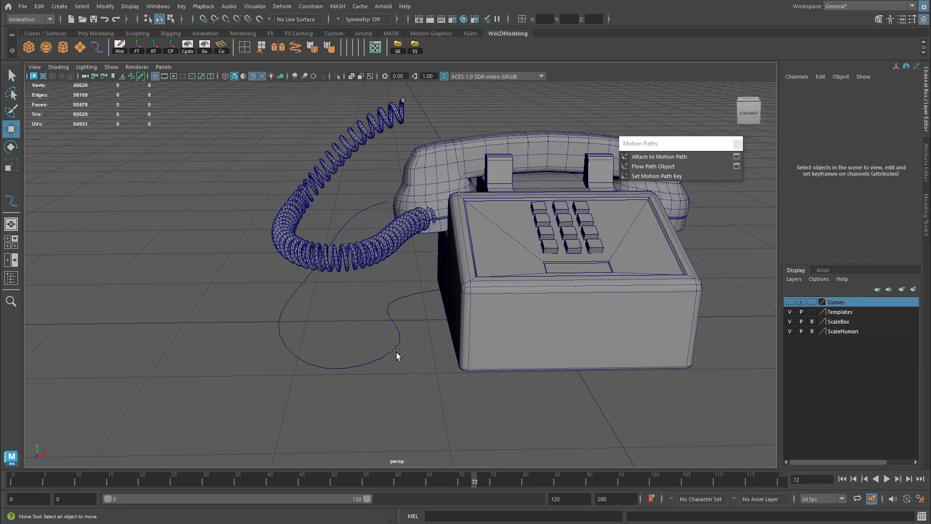
{"action": "left_click", "coordinate": [391, 320]}
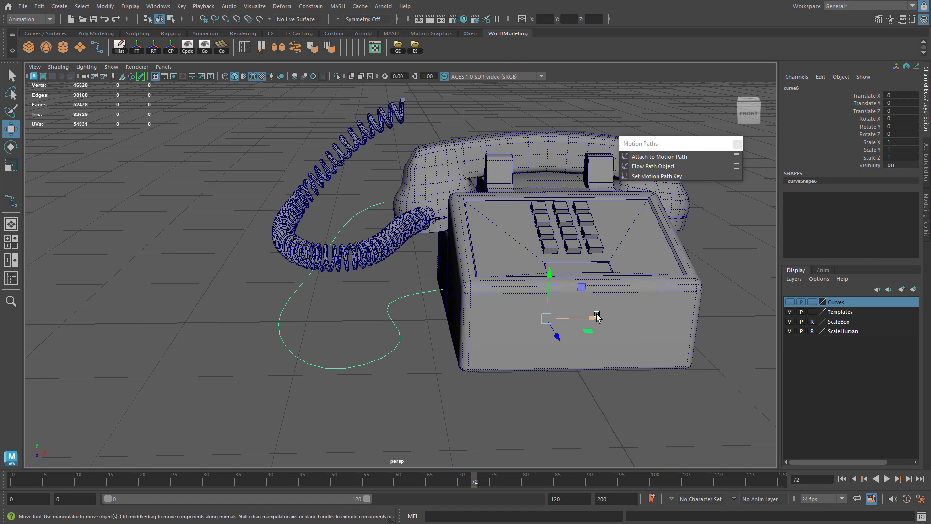
{"action": "left_click_drag", "start_coordinate": [597, 318], "coordinate": [123, 322]}
Lower the duplicated coil into the original cord's place at X -12.88, Y 0.985, Z 7.824, aligning it in the front view.
{"action": "left_click", "coordinate": [353, 249]}
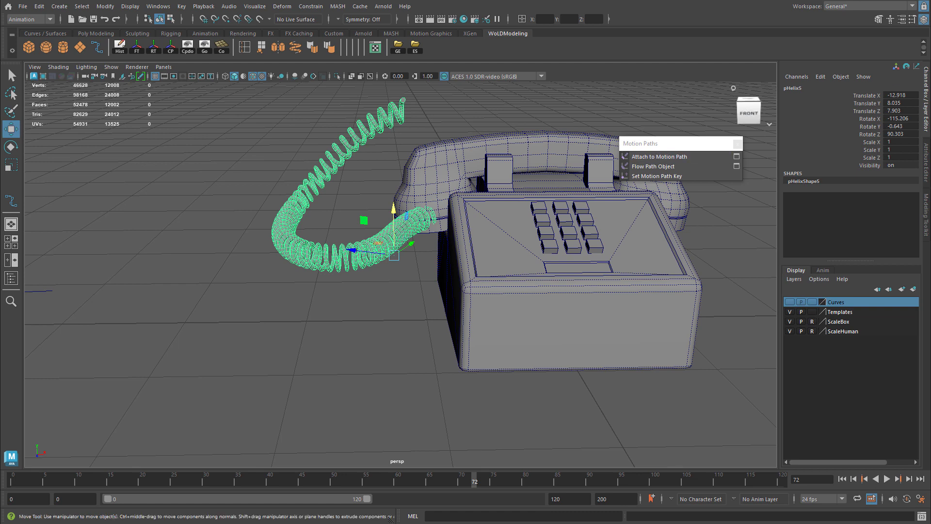
{"action": "left_click_drag", "start_coordinate": [395, 228], "coordinate": [388, 286]}
{"action": "left_click_drag", "start_coordinate": [364, 278], "coordinate": [397, 250]}
{"action": "key", "text": "space"}
{"action": "key", "text": "space"}
{"action": "scroll", "coordinate": [519, 282], "scroll_direction": "down", "scroll_amount": 3}
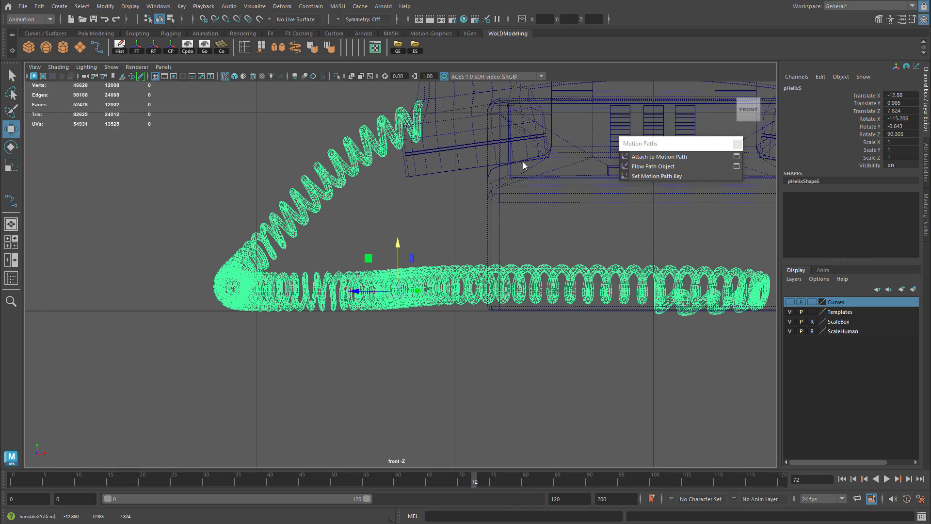
{"action": "key", "text": "space"}
{"action": "key", "text": "space"}
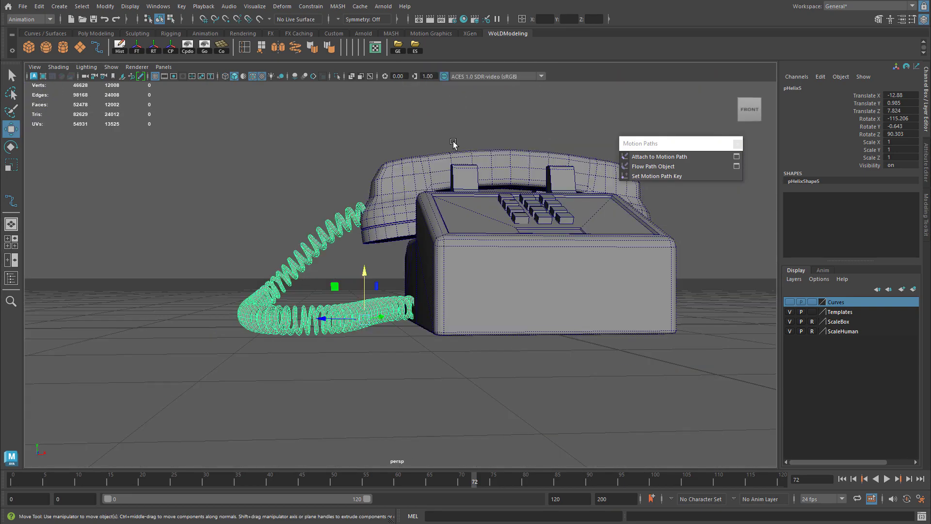
Switch the coil to face selection and select and frame the end face poking through the handset.
{"action": "left_click_drag", "start_coordinate": [111, 161], "coordinate": [170, 181], "text": "alt"}
{"action": "right_click_drag", "start_coordinate": [170, 181], "coordinate": [329, 189], "text": "alt"}
{"action": "mouse_move", "coordinate": [329, 189]}
{"action": "left_mouse_down", "text": "alt"}
{"action": "mouse_move", "coordinate": [462, 208]}
{"action": "mouse_move", "coordinate": [474, 169]}
{"action": "mouse_move", "coordinate": [415, 193]}
{"action": "mouse_move", "coordinate": [364, 158]}
{"action": "mouse_move", "coordinate": [465, 99]}
{"action": "left_mouse_up", "text": "alt"}
{"action": "scroll", "coordinate": [364, 158], "scroll_direction": "up", "scroll_amount": 5}
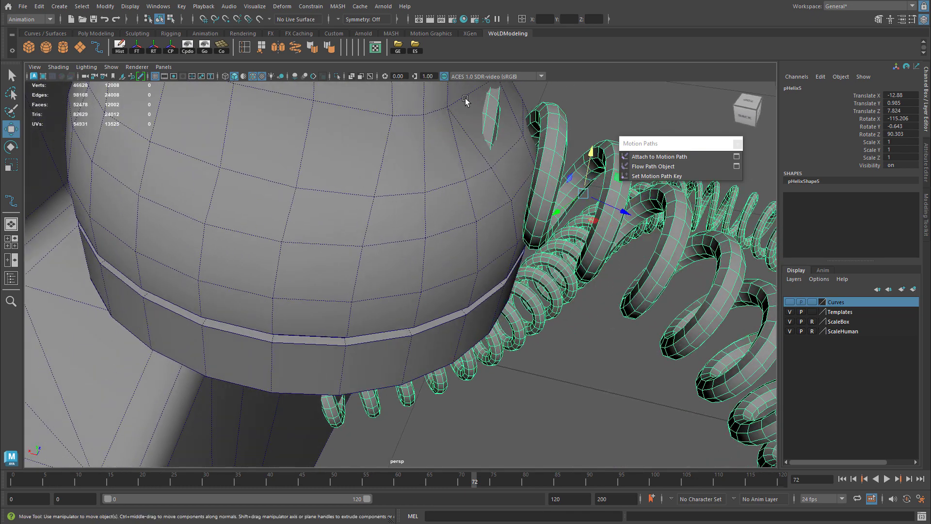
{"action": "right_click_drag", "start_coordinate": [491, 118], "coordinate": [491, 132]}
{"action": "left_click", "coordinate": [490, 115]}
{"action": "key", "text": "f"}
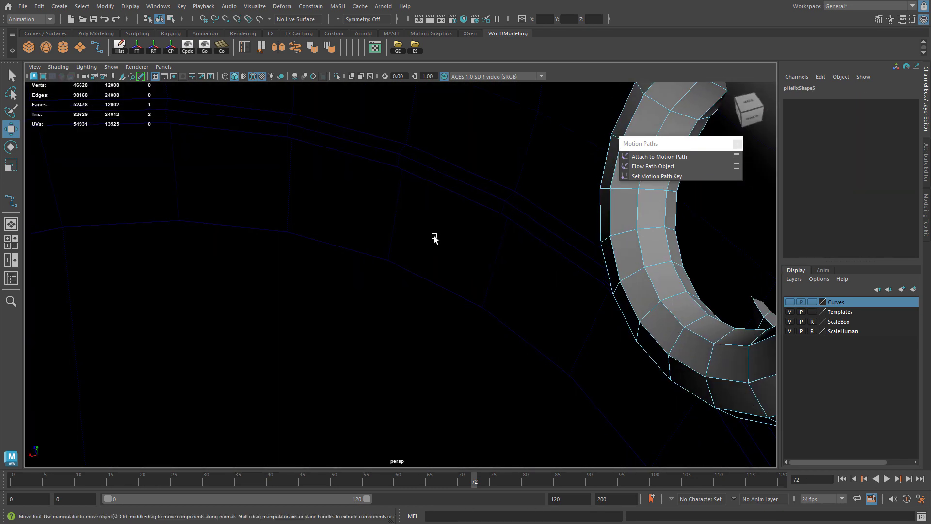
In the top view, select the excess faces at the coil's handset end and delete them.
{"action": "left_click_drag", "start_coordinate": [435, 238], "coordinate": [445, 266], "text": "alt"}
{"action": "left_click_drag", "start_coordinate": [509, 241], "coordinate": [496, 239], "text": "alt"}
{"action": "middle_click_drag", "start_coordinate": [496, 240], "coordinate": [430, 316], "text": "alt"}
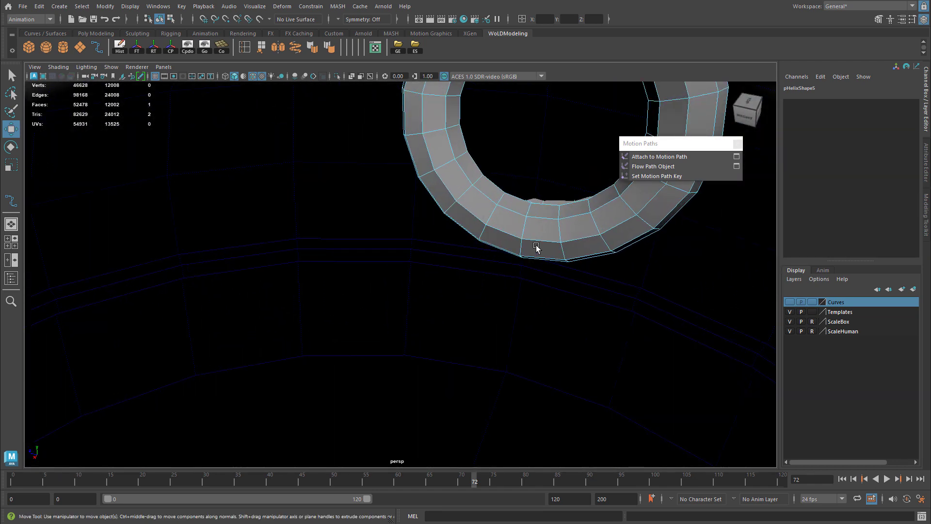
{"action": "middle_click_drag", "start_coordinate": [536, 247], "coordinate": [503, 289], "text": "alt"}
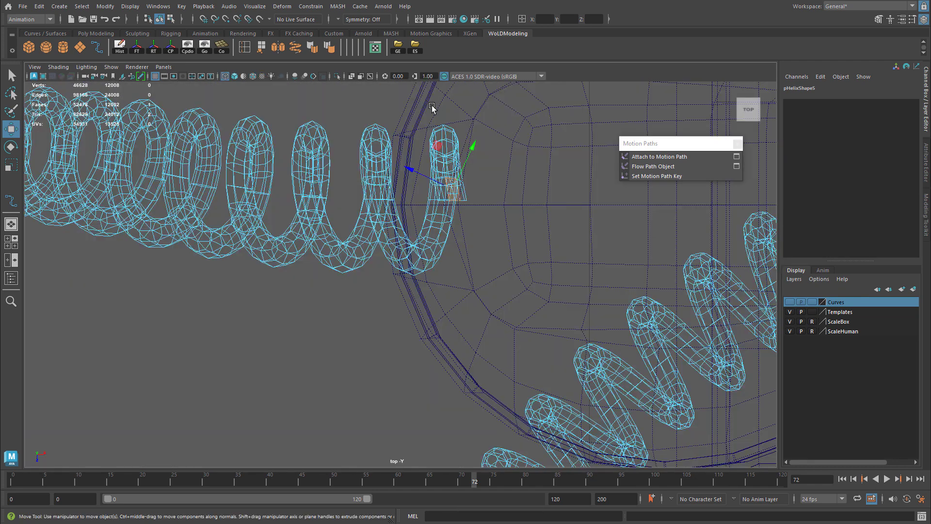
{"action": "left_click_drag", "start_coordinate": [429, 112], "coordinate": [545, 272]}
{"action": "left_click", "coordinate": [454, 241]}
{"action": "left_click", "coordinate": [426, 223]}
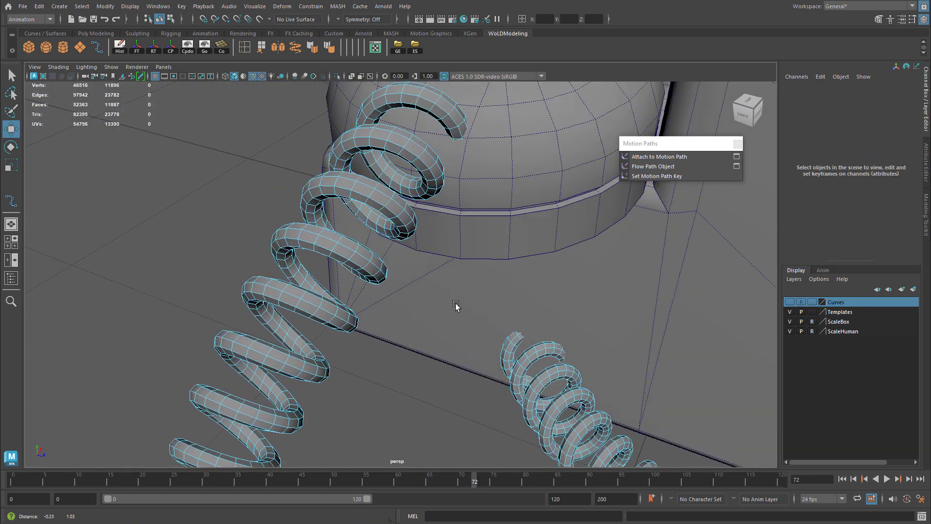
Inspect the coil's other end where it enters the side of the telephone base.
{"action": "left_click_drag", "start_coordinate": [455, 305], "coordinate": [548, 203], "text": "alt"}
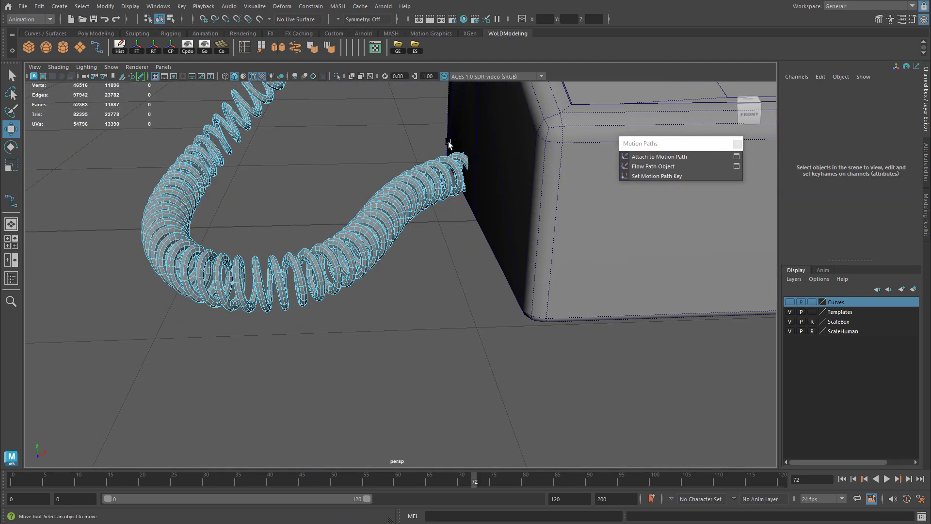
{"action": "left_click", "coordinate": [444, 171]}
{"action": "middle_click_drag", "start_coordinate": [453, 169], "coordinate": [184, 233], "text": "alt"}
{"action": "right_click_drag", "start_coordinate": [184, 233], "coordinate": [682, 289], "text": "alt"}
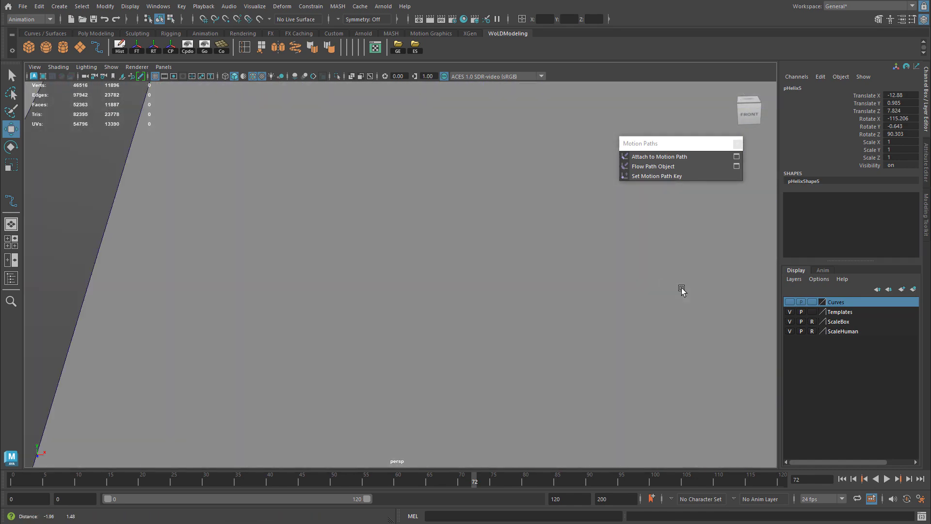
{"action": "middle_click_drag", "start_coordinate": [281, 145], "coordinate": [482, 216], "text": "alt"}
{"action": "left_click_drag", "start_coordinate": [481, 215], "coordinate": [575, 237], "text": "alt"}
{"action": "middle_click_drag", "start_coordinate": [576, 237], "coordinate": [374, 261], "text": "alt"}
{"action": "right_click_drag", "start_coordinate": [606, 262], "coordinate": [366, 268], "text": "alt"}
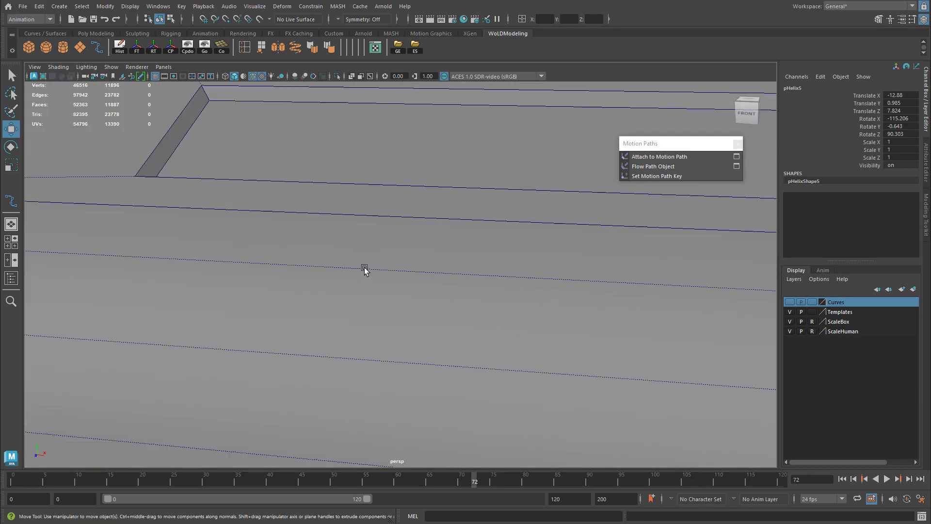
{"action": "middle_click_drag", "start_coordinate": [432, 264], "coordinate": [350, 236], "text": "alt"}
{"action": "right_click_drag", "start_coordinate": [351, 236], "coordinate": [312, 250], "text": "alt"}
{"action": "right_click_drag", "start_coordinate": [601, 249], "coordinate": [470, 247], "text": "alt"}
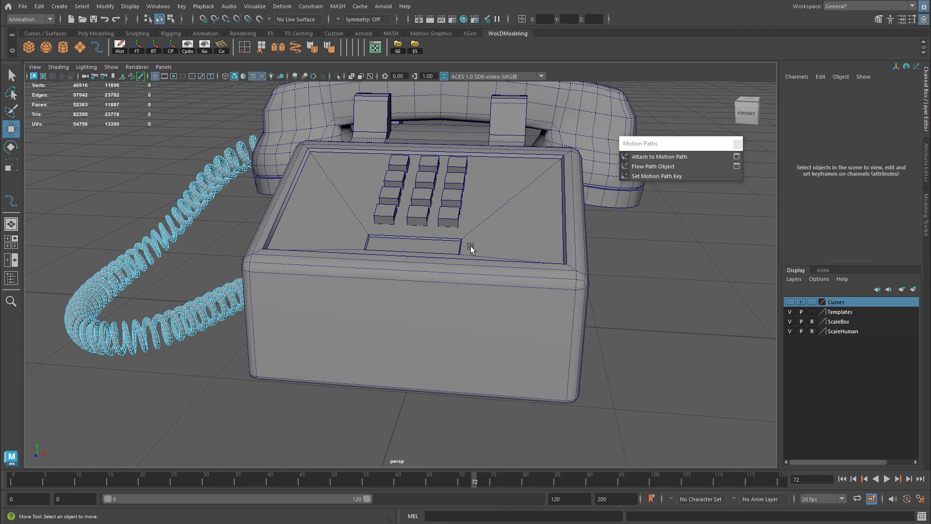
In the top view, select and delete the excess coil faces hidden inside the telephone base.
{"action": "key", "text": "space"}
{"action": "key", "text": "space"}
{"action": "right_click_drag", "start_coordinate": [403, 201], "coordinate": [320, 291], "text": "alt"}
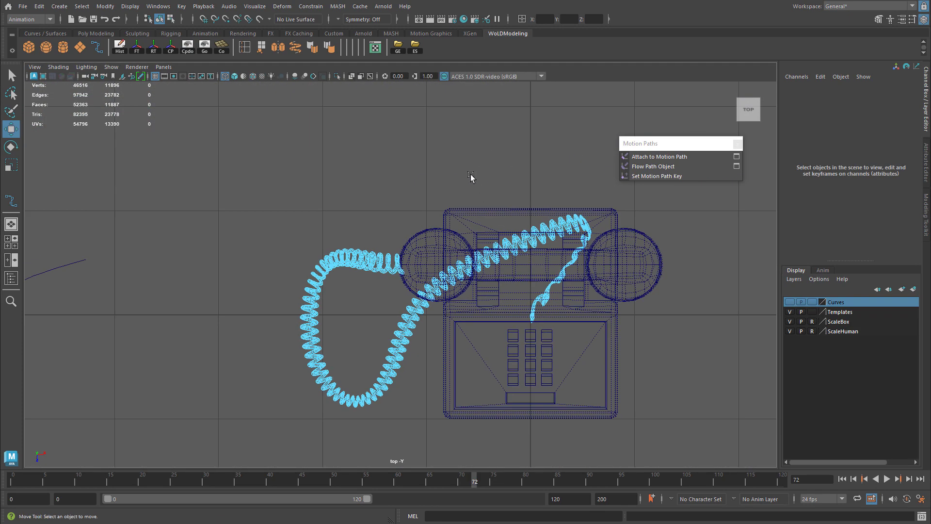
{"action": "left_click_drag", "start_coordinate": [456, 168], "coordinate": [740, 388]}
{"action": "key", "text": "Delete"}
{"action": "left_click_drag", "start_coordinate": [608, 355], "coordinate": [449, 214]}
{"action": "key", "text": "Delete"}
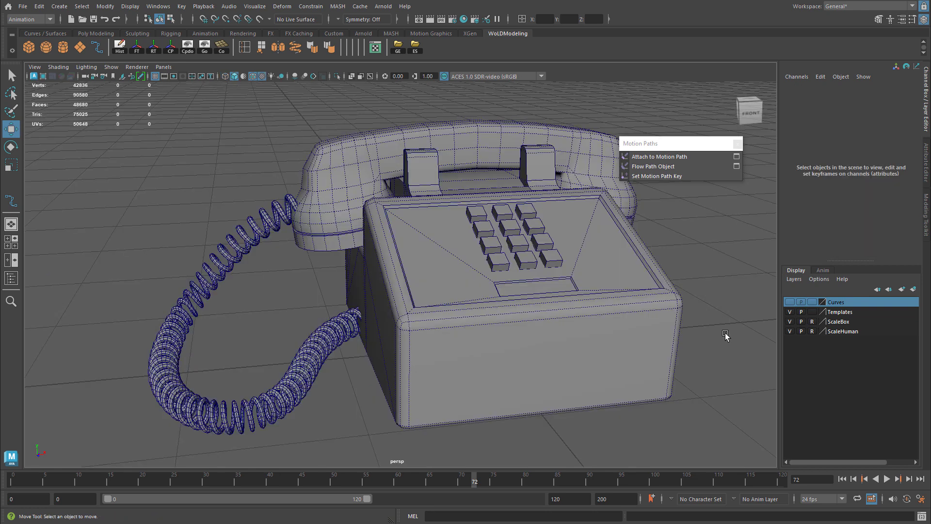